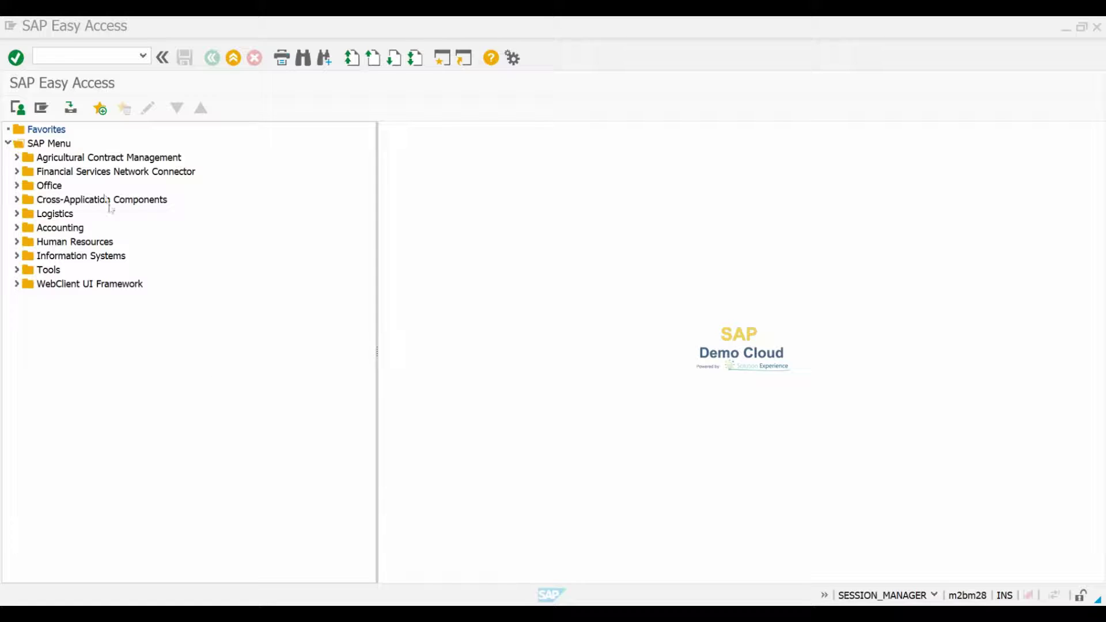
# Step: Launch SPRO and open the SAP Reference IMG
pyautogui.click(94, 54)
pyautogui.write('spro')
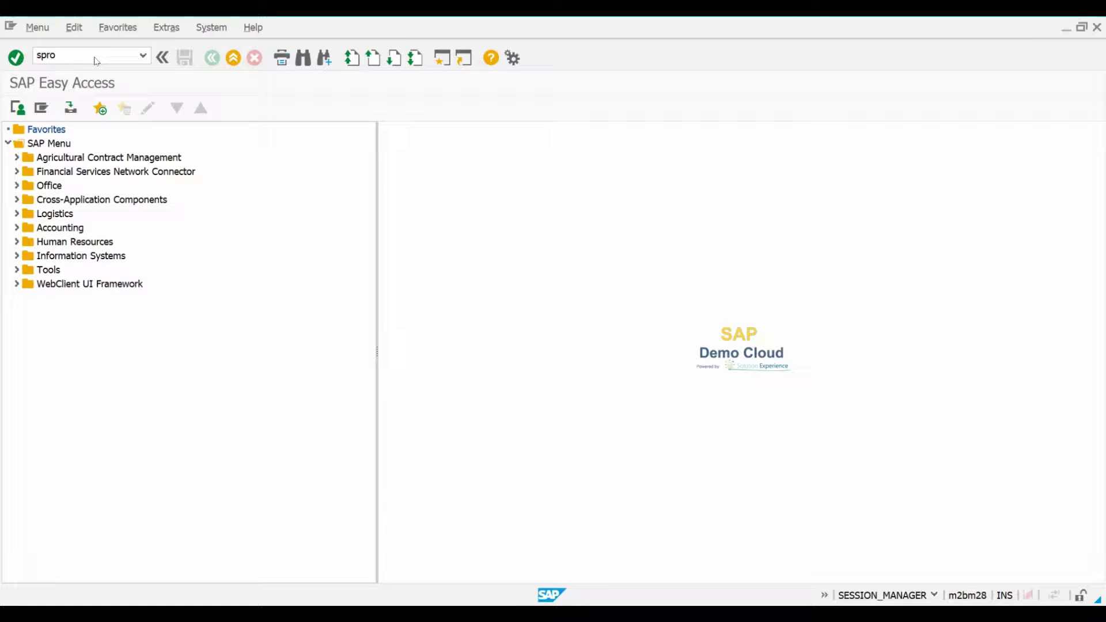
pyautogui.press('Return')
pyautogui.click(73, 109)
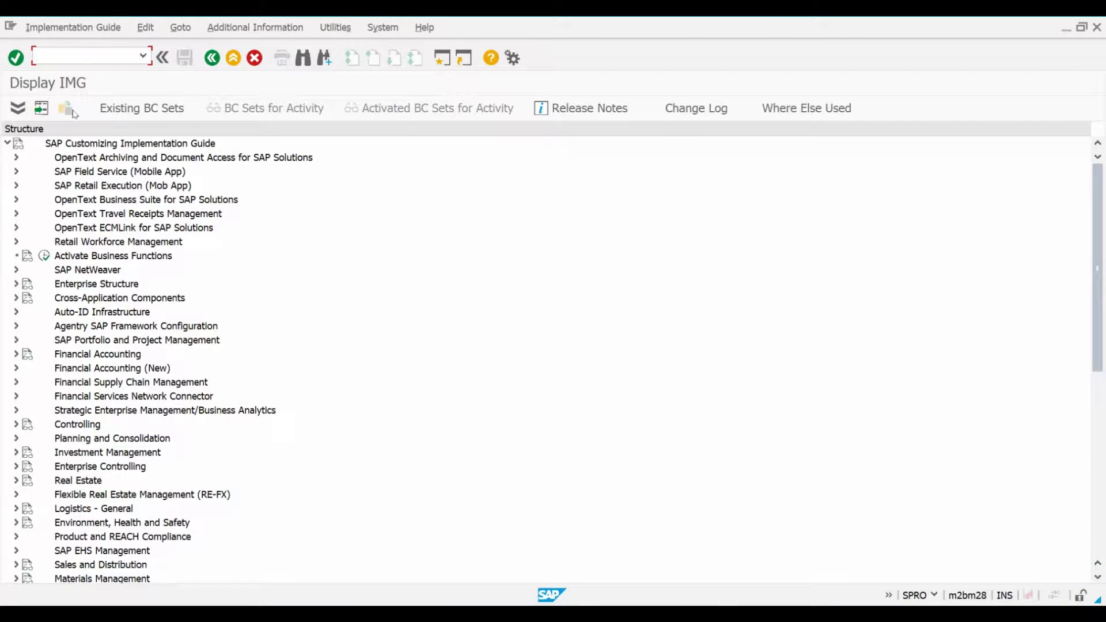
# Step: Expand Controlling > General Controlling > Multiple Valuation Approaches > Basic Settings and run Maintain Currency and Valuation Profile
pyautogui.click(17, 425)
pyautogui.click(25, 439)
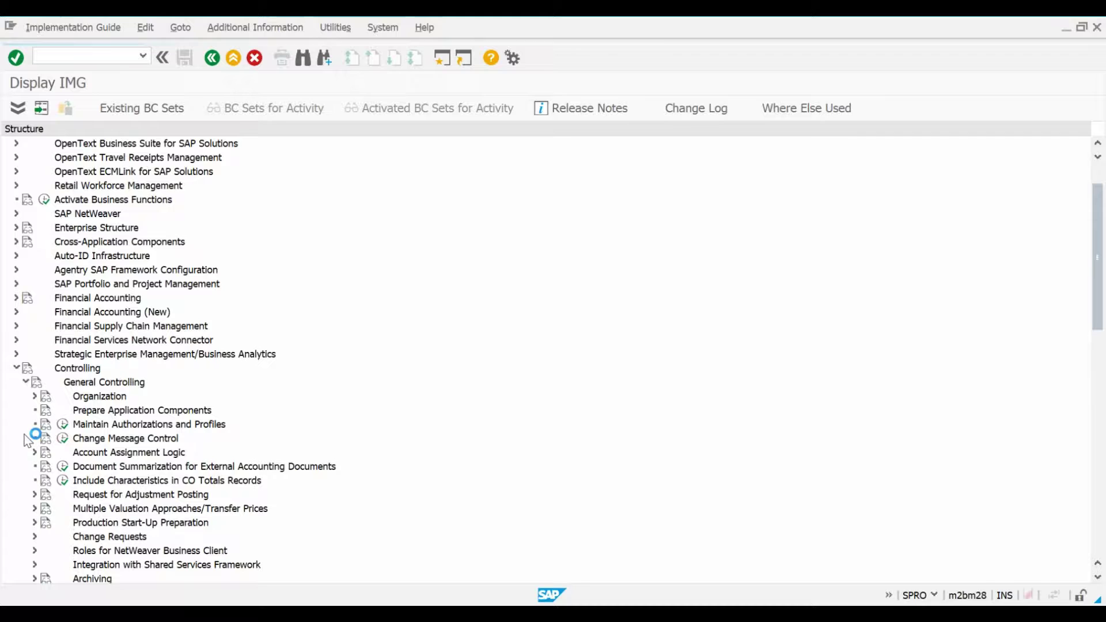
pyautogui.click(35, 508)
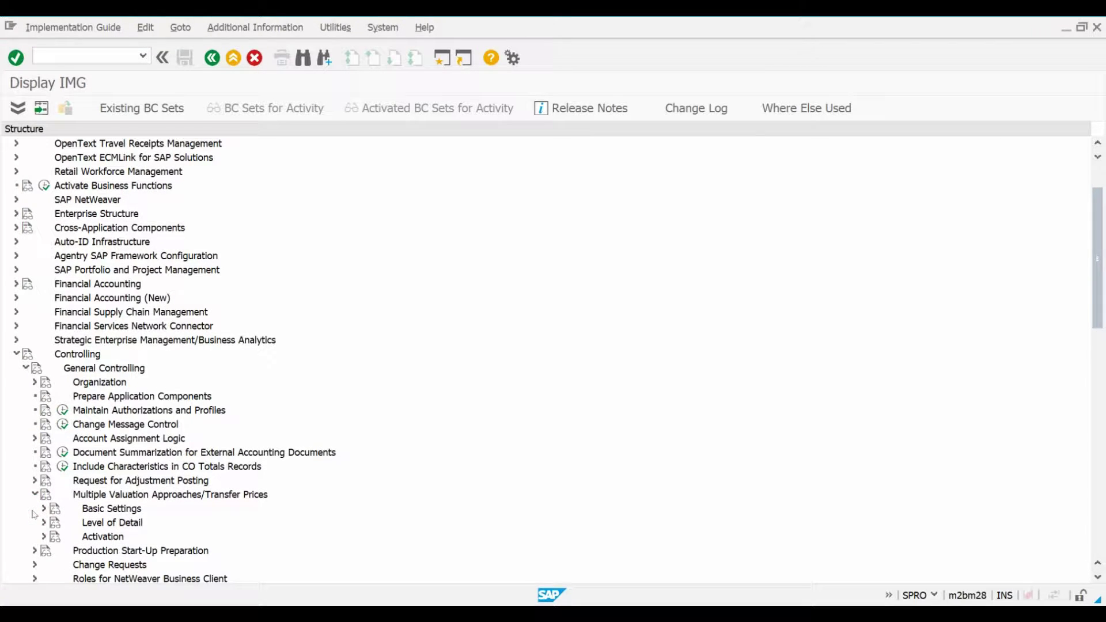
pyautogui.click(43, 508)
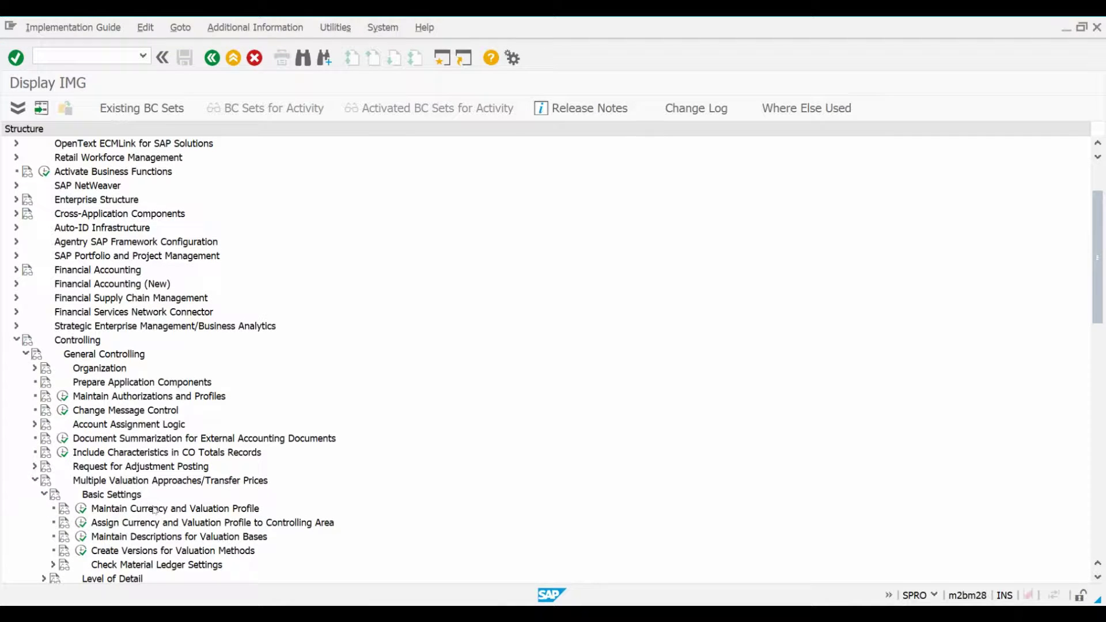
pyautogui.click(82, 509)
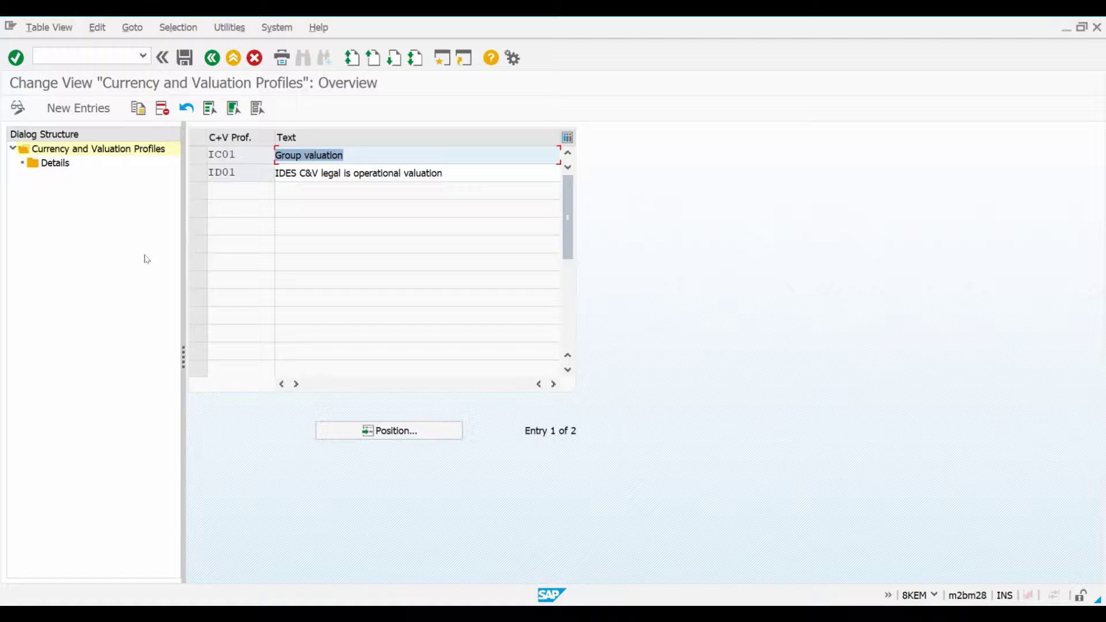
# Step: Select profile ID01 and open its Details, showing four currency and valuation rows
pyautogui.click(199, 172)
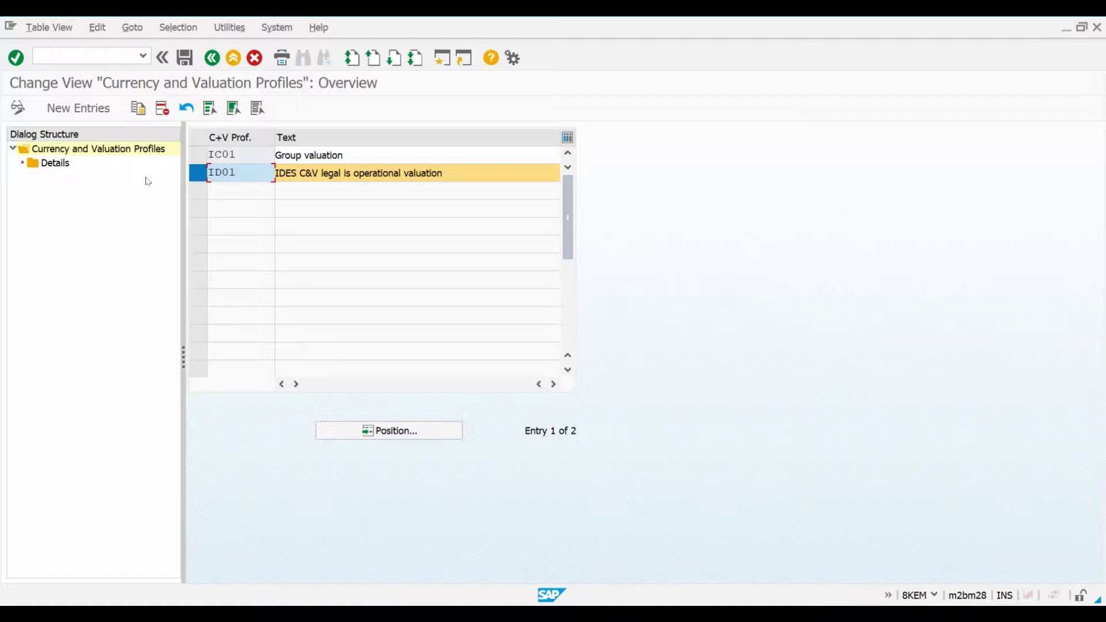
pyautogui.doubleClick(56, 163)
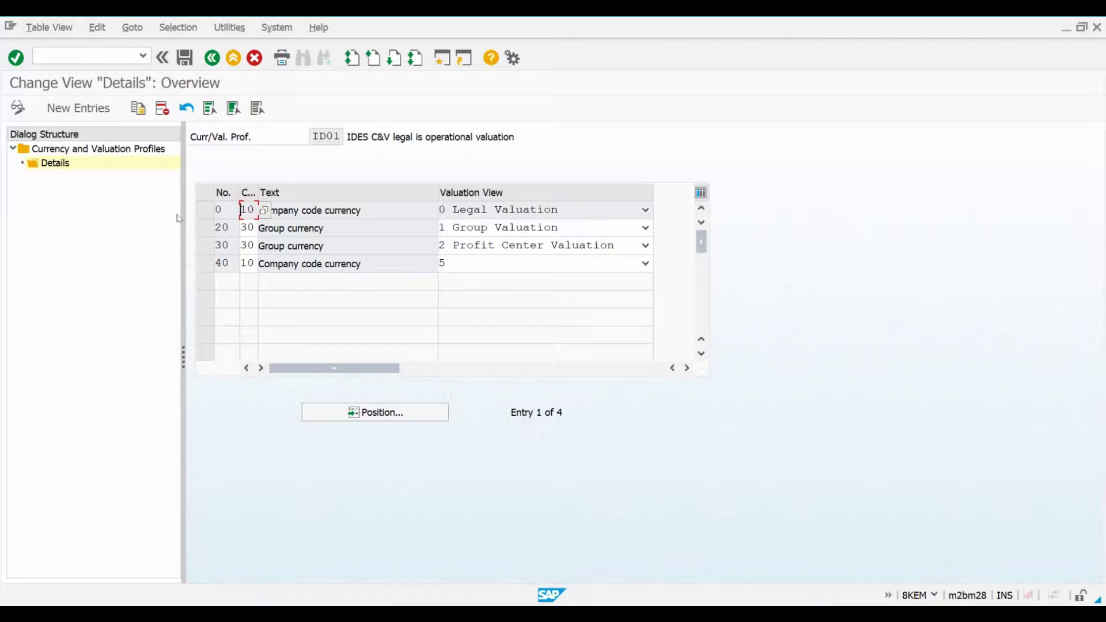
pyautogui.press('Tab')
pyautogui.click(264, 202)
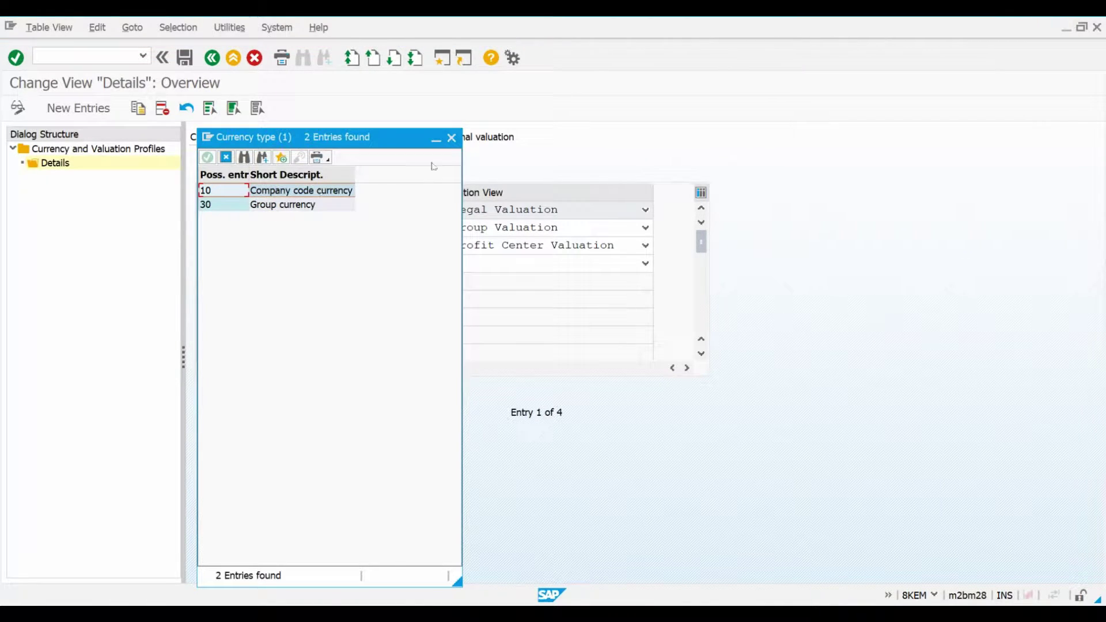
pyautogui.click(451, 137)
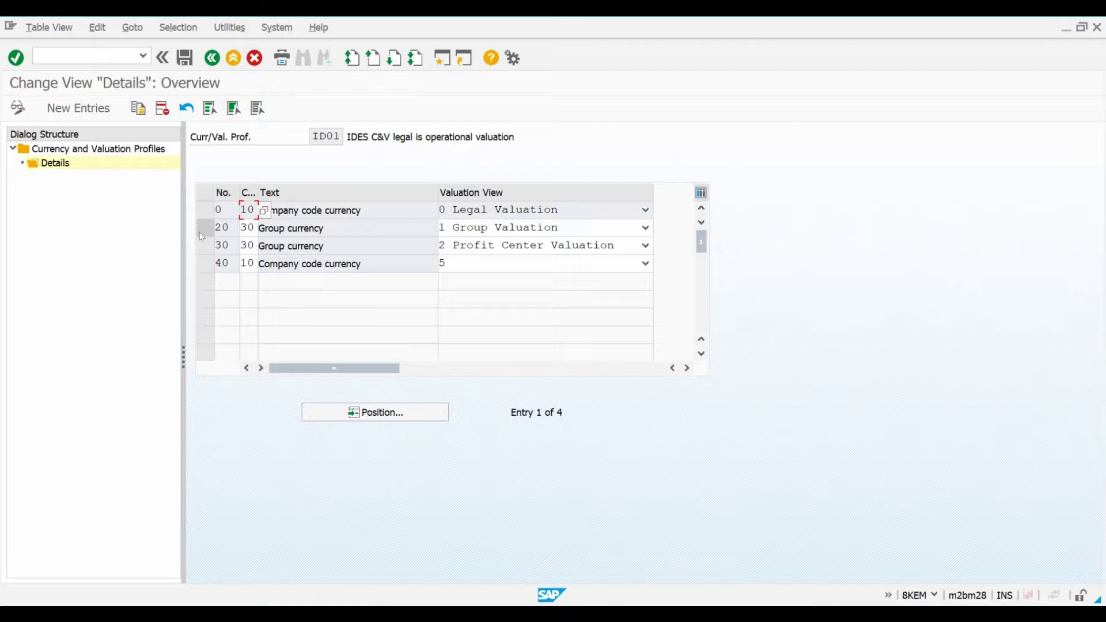
pyautogui.doubleClick(264, 228)
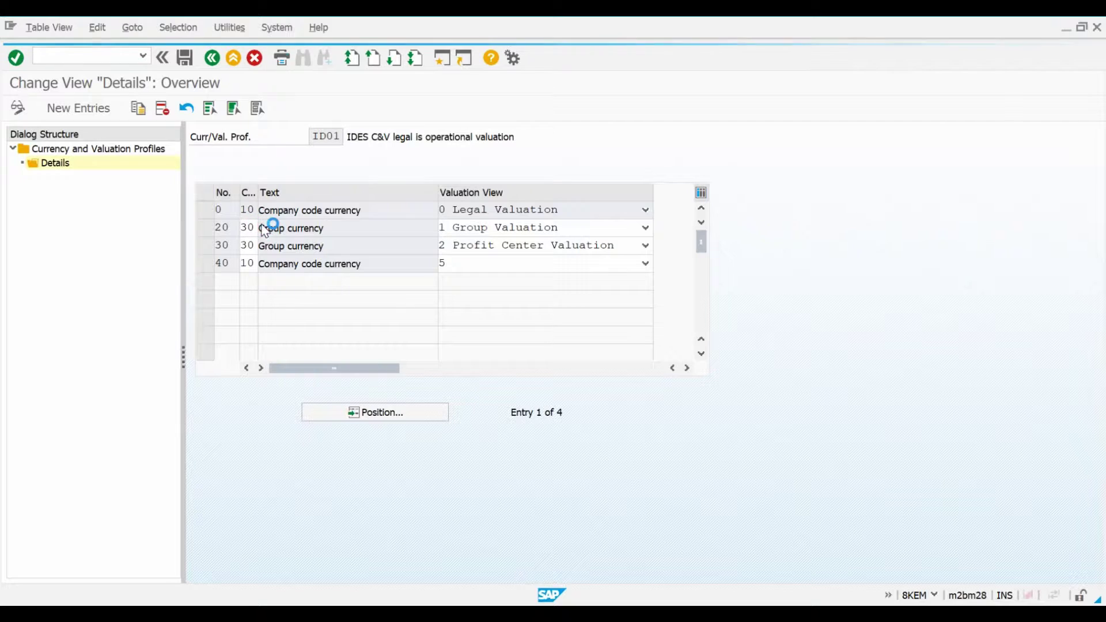
pyautogui.click(291, 223)
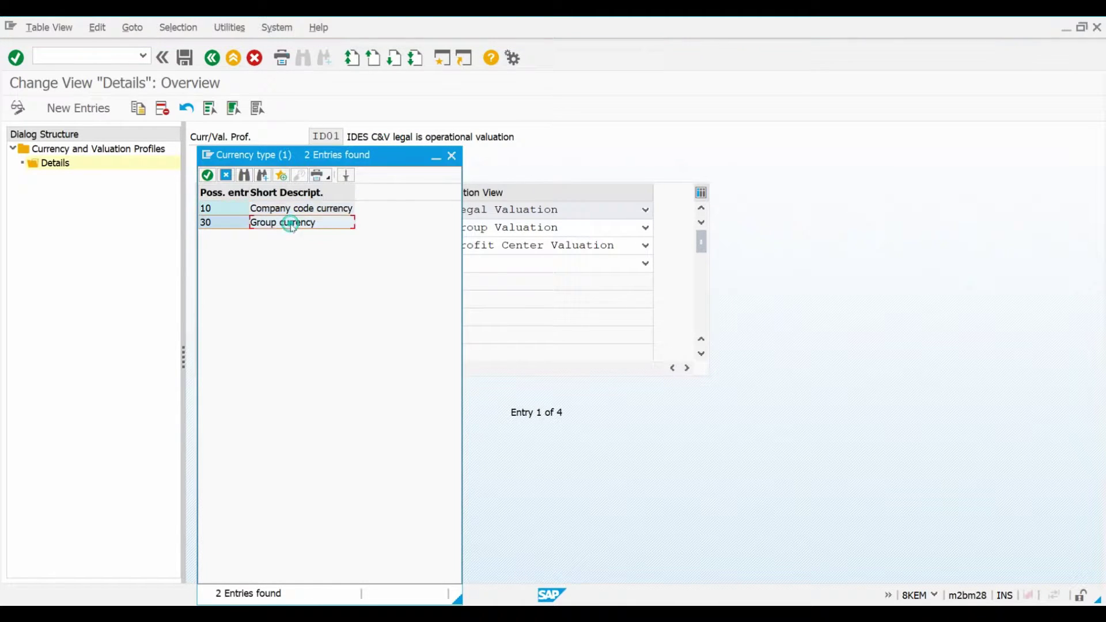
pyautogui.click(451, 156)
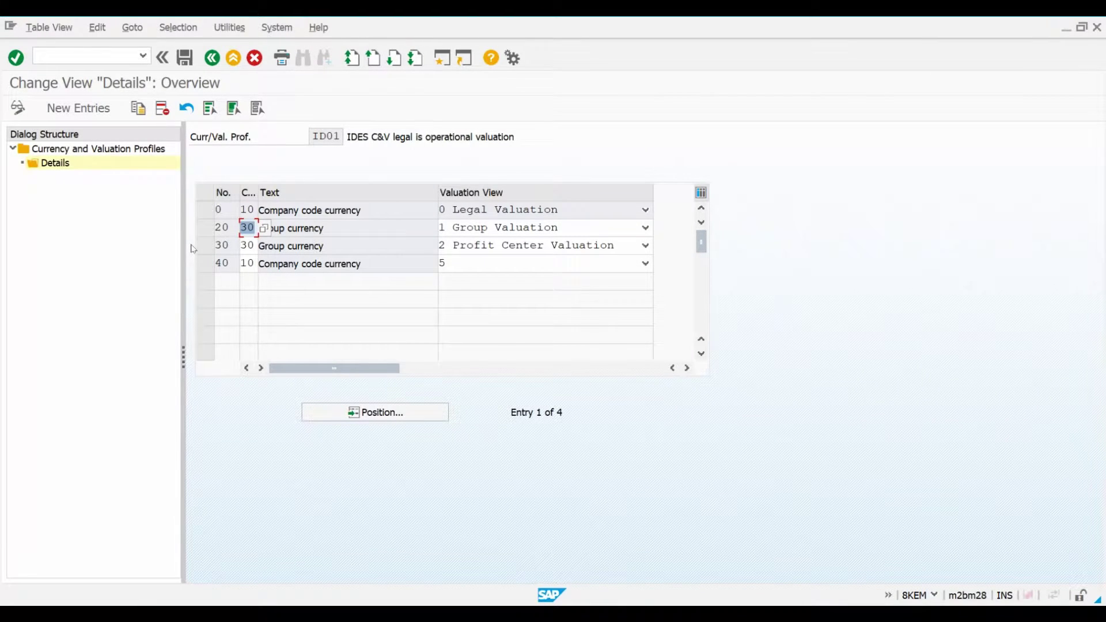
# Step: Start New Entries, then back out without adding any, returning to the IMG tree
pyautogui.click(96, 112)
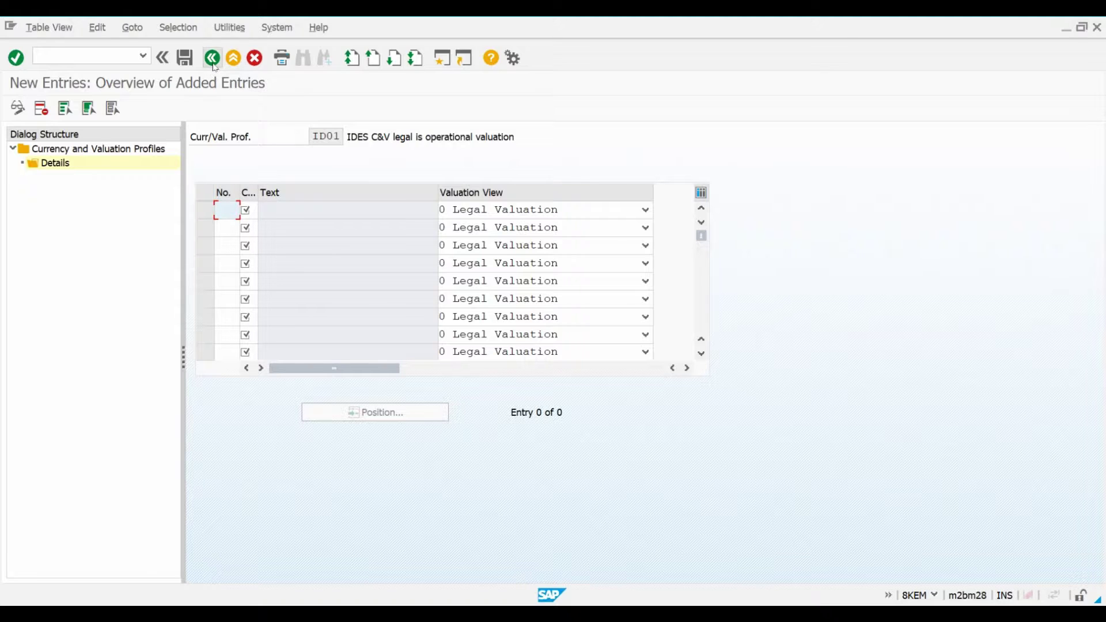
pyautogui.click(213, 59)
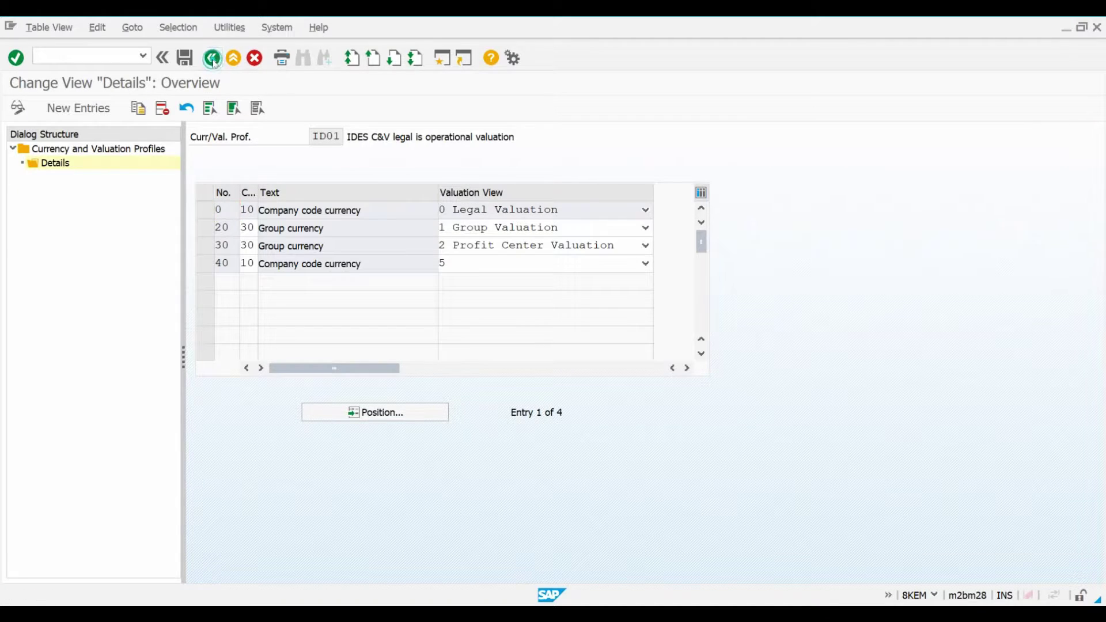
pyautogui.click(213, 59)
pyautogui.click(212, 60)
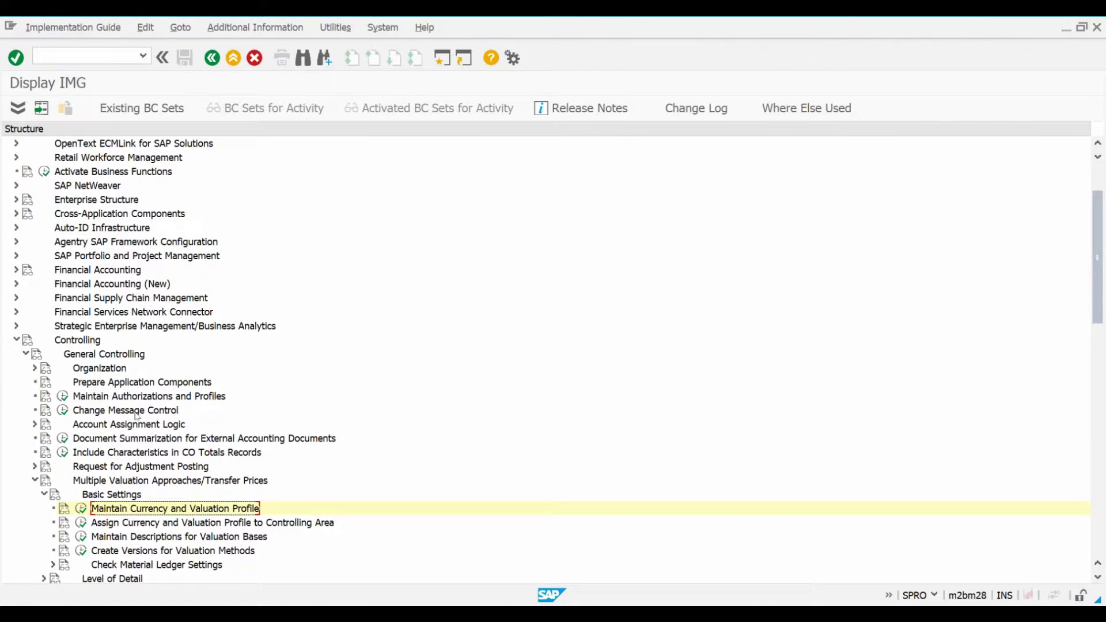
# Step: Run Assign Currency and Valuation Profile to Controlling Area and select area 2801
pyautogui.click(82, 524)
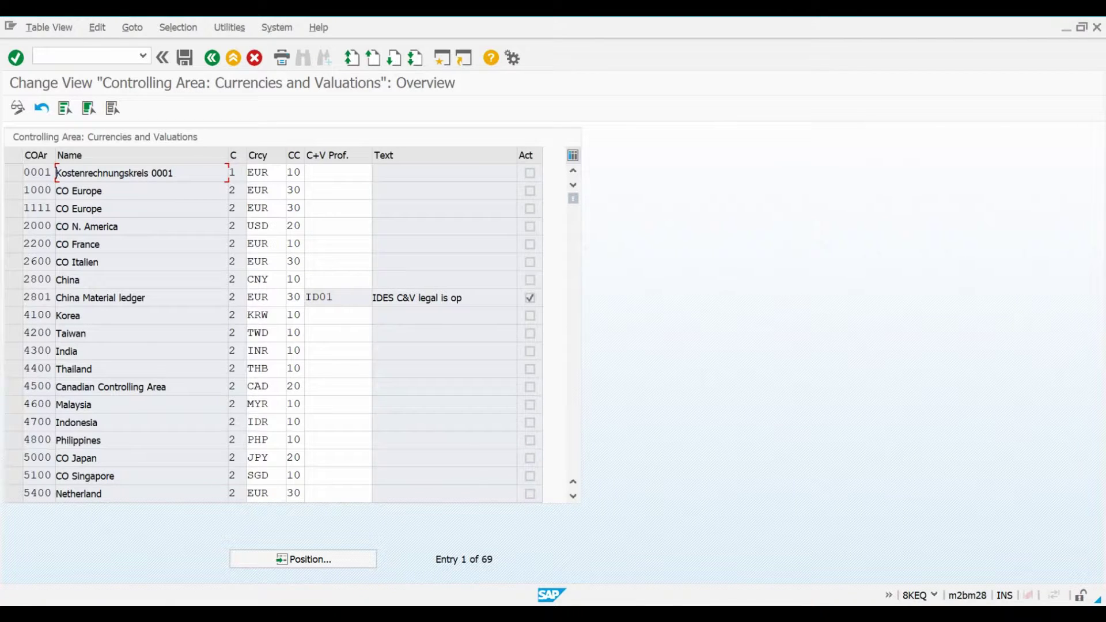
pyautogui.click(13, 298)
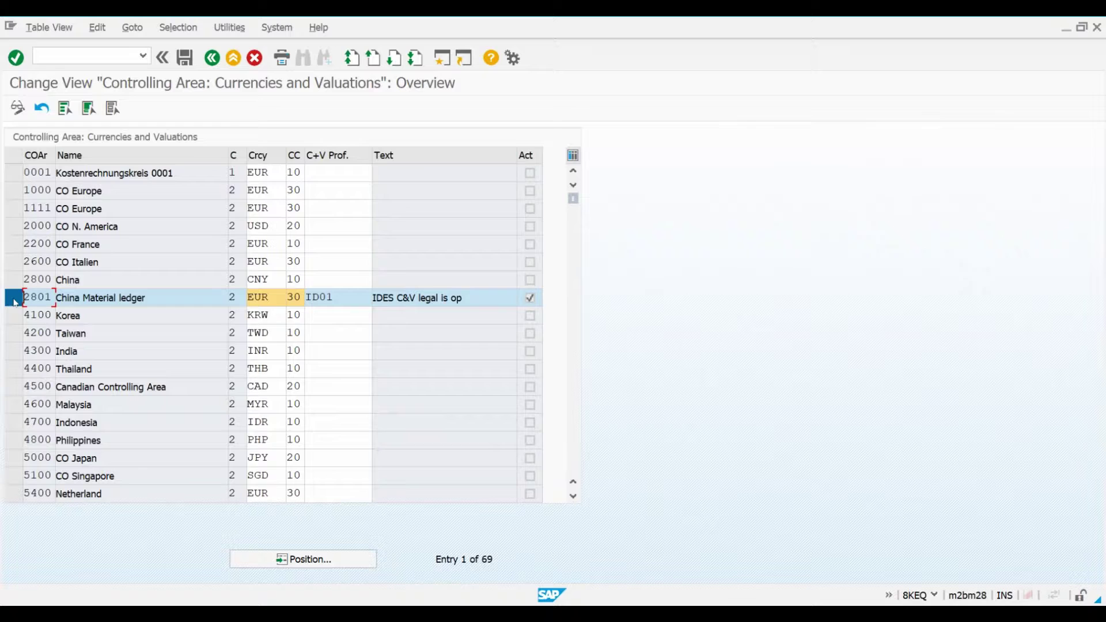
# Step: In a second session, run OB22 and view the currency details of company code 2820
pyautogui.click(442, 59)
pyautogui.write('o')
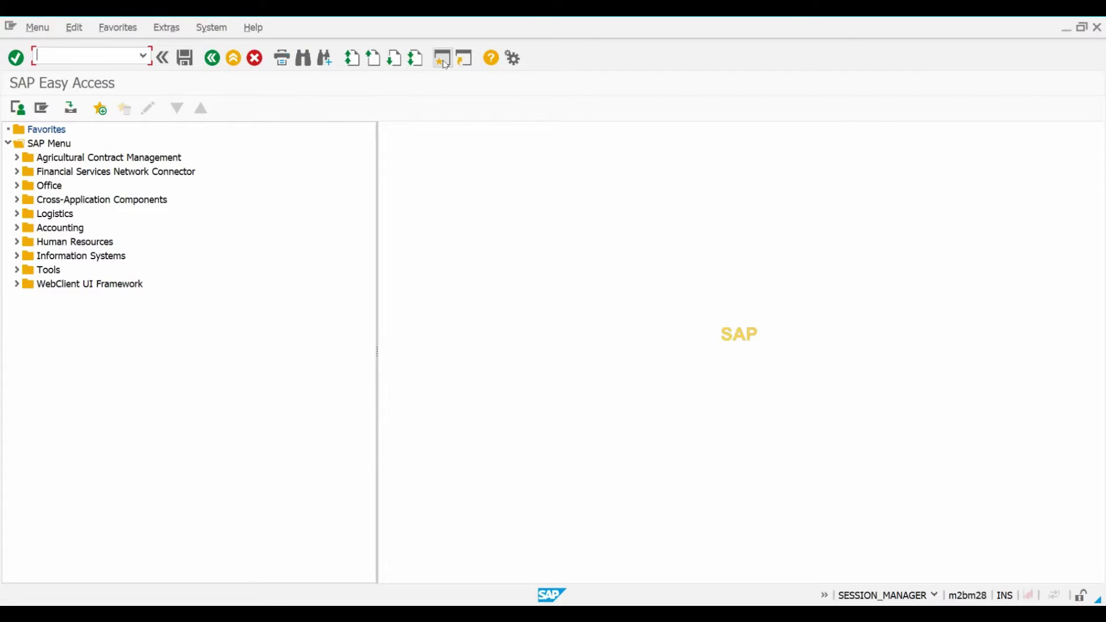
pyautogui.write('b22')
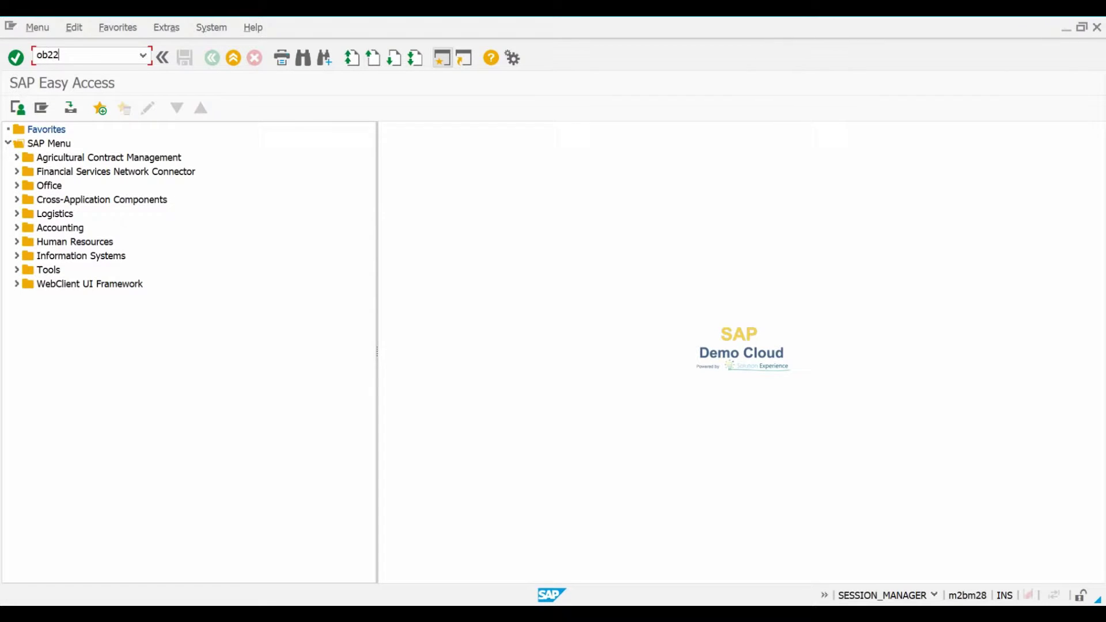
pyautogui.press('Return')
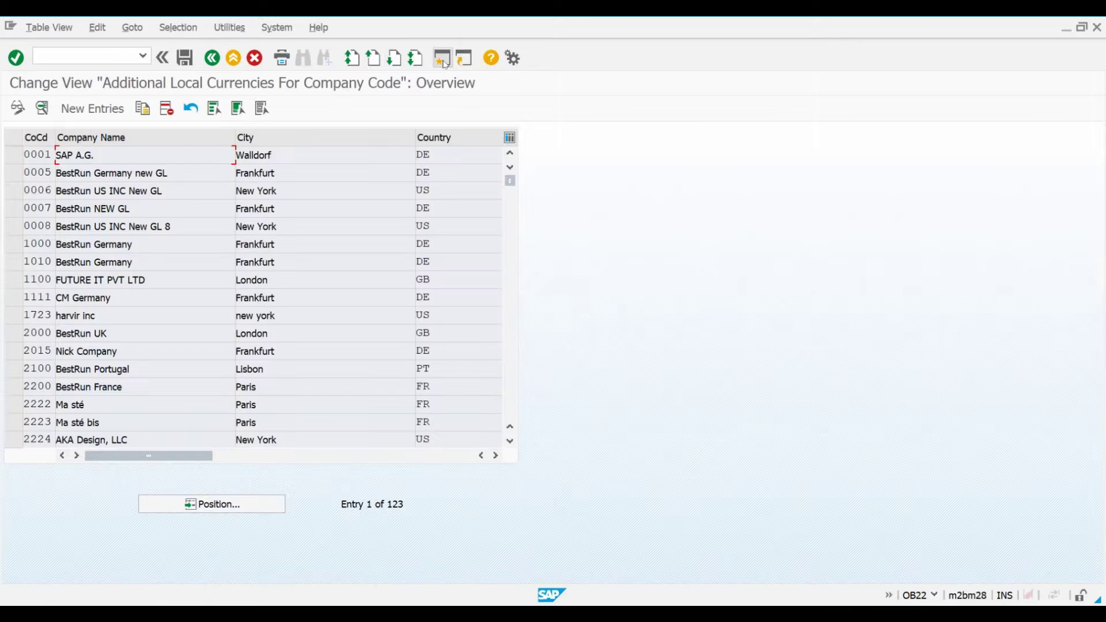
pyautogui.click(510, 367)
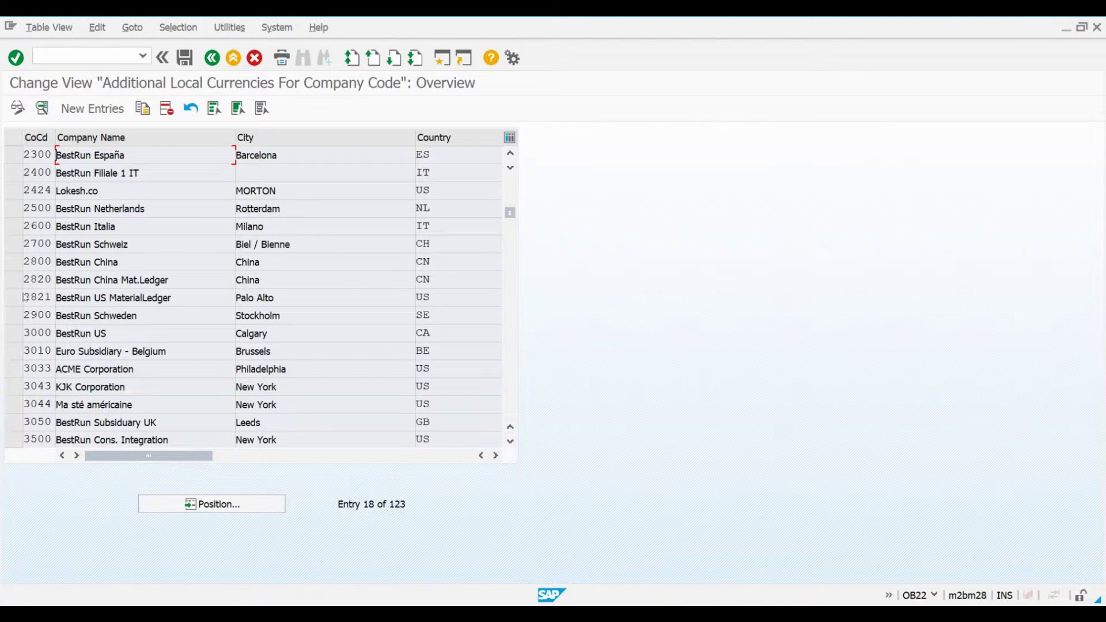
pyautogui.click(15, 281)
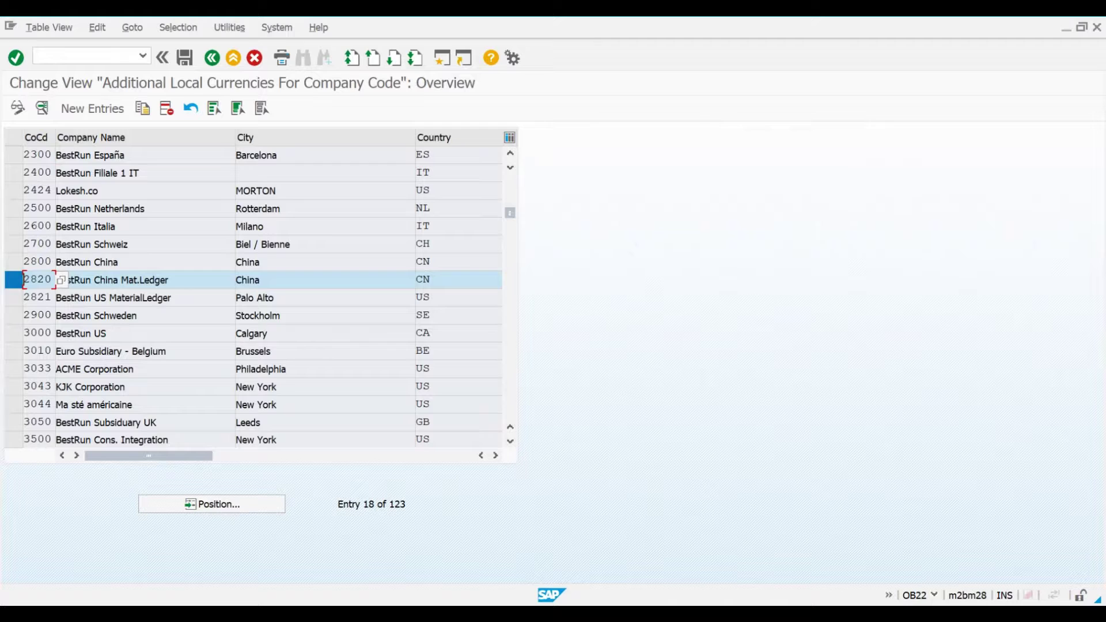
pyautogui.click(41, 108)
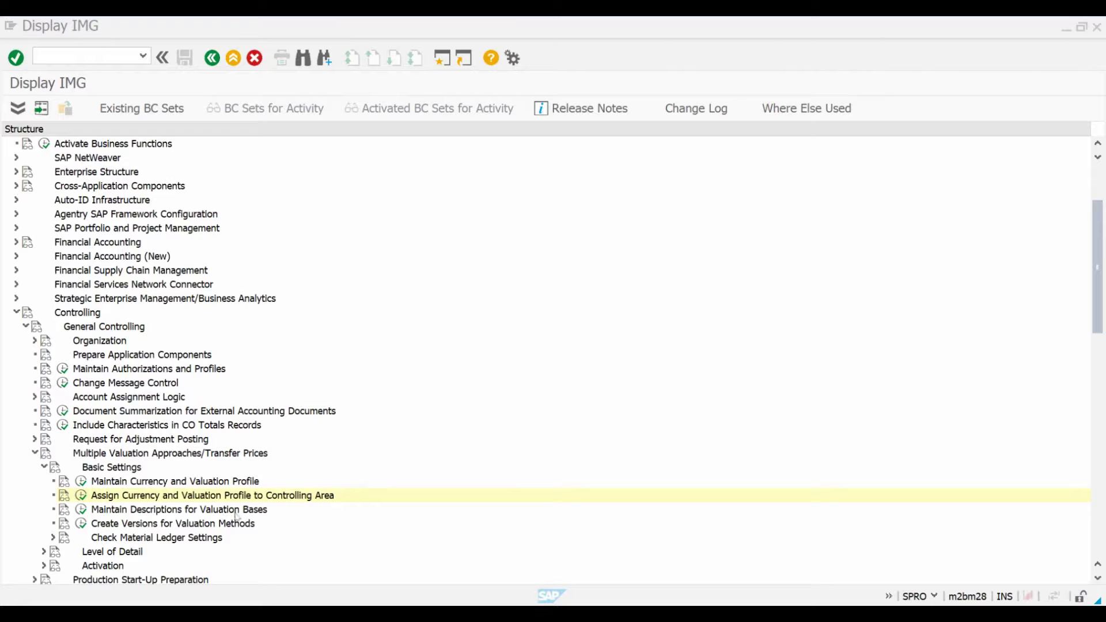
# Step: Run Create Versions for Valuation Methods for controlling area 2801 and select version V1
pyautogui.click(81, 523)
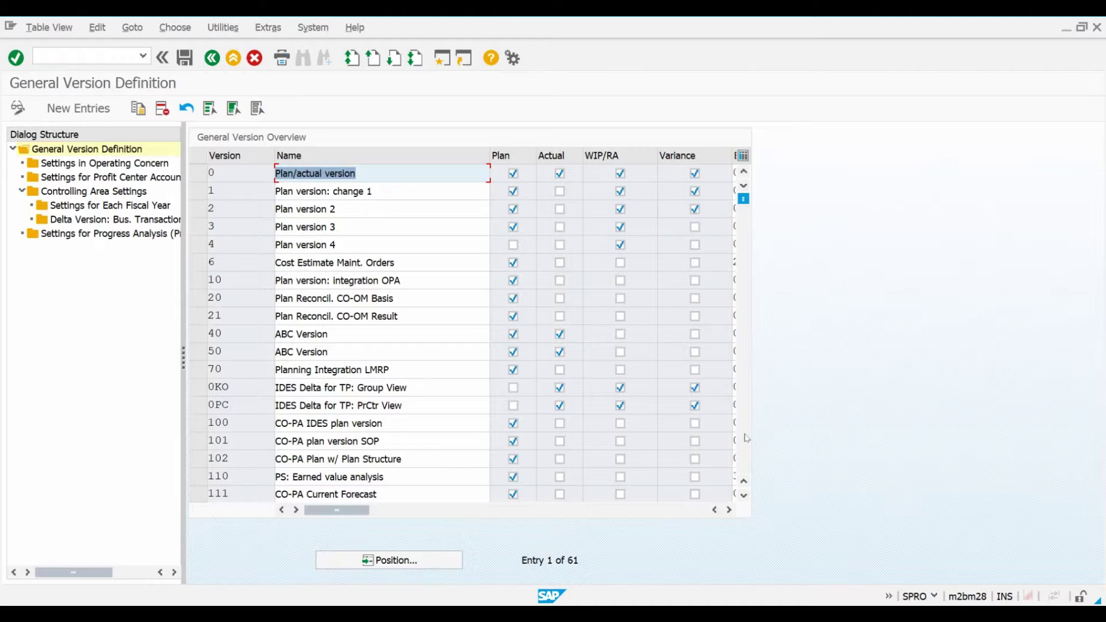
pyautogui.click(272, 29)
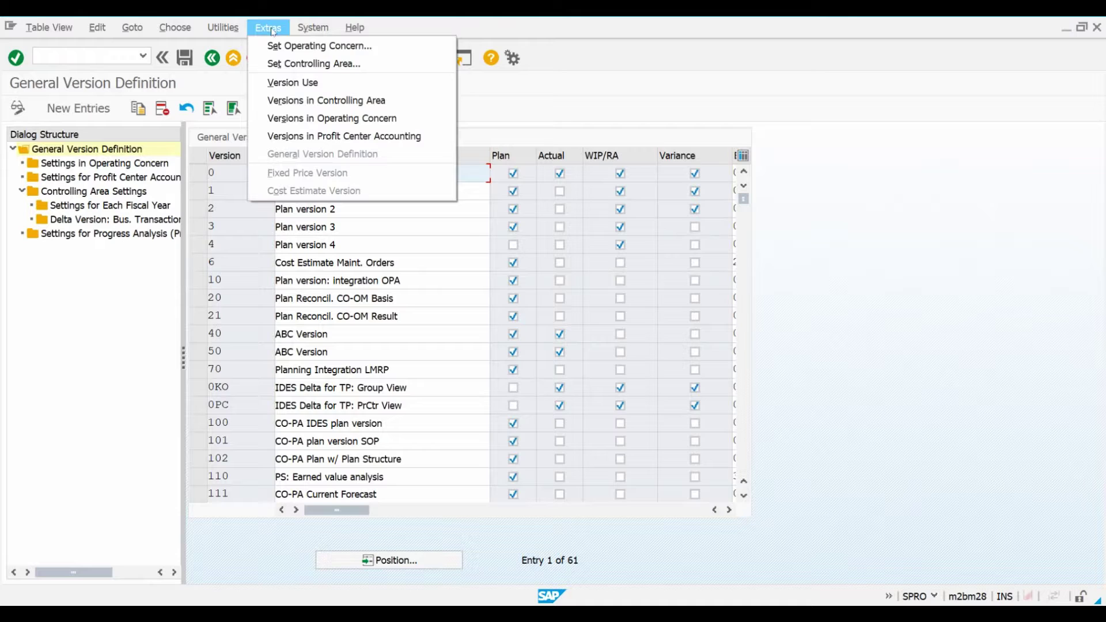
pyautogui.click(290, 64)
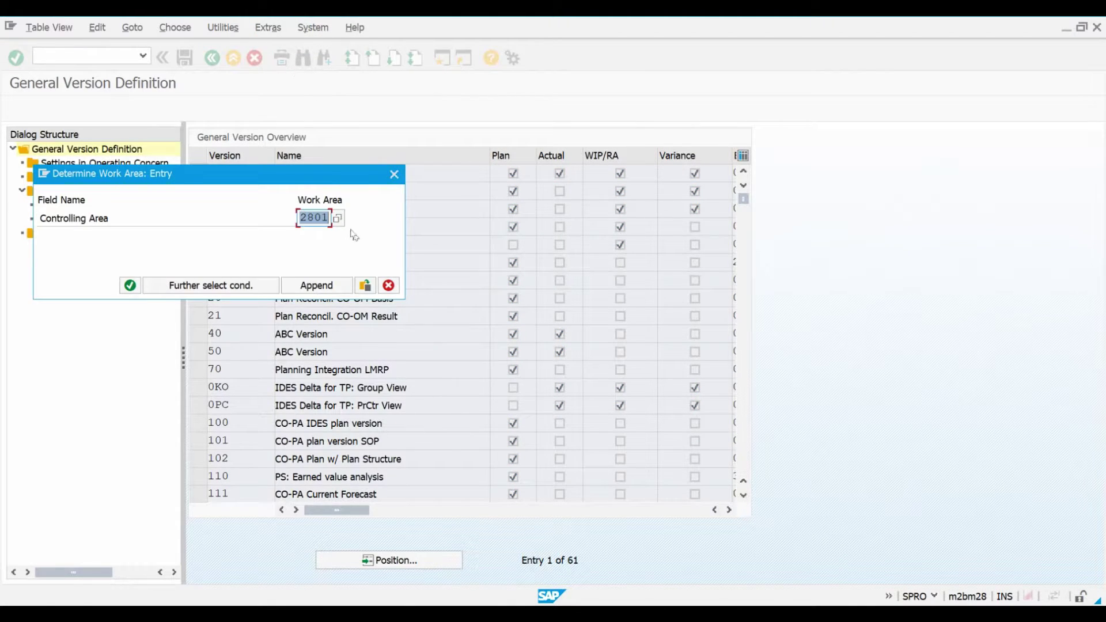
pyautogui.click(131, 286)
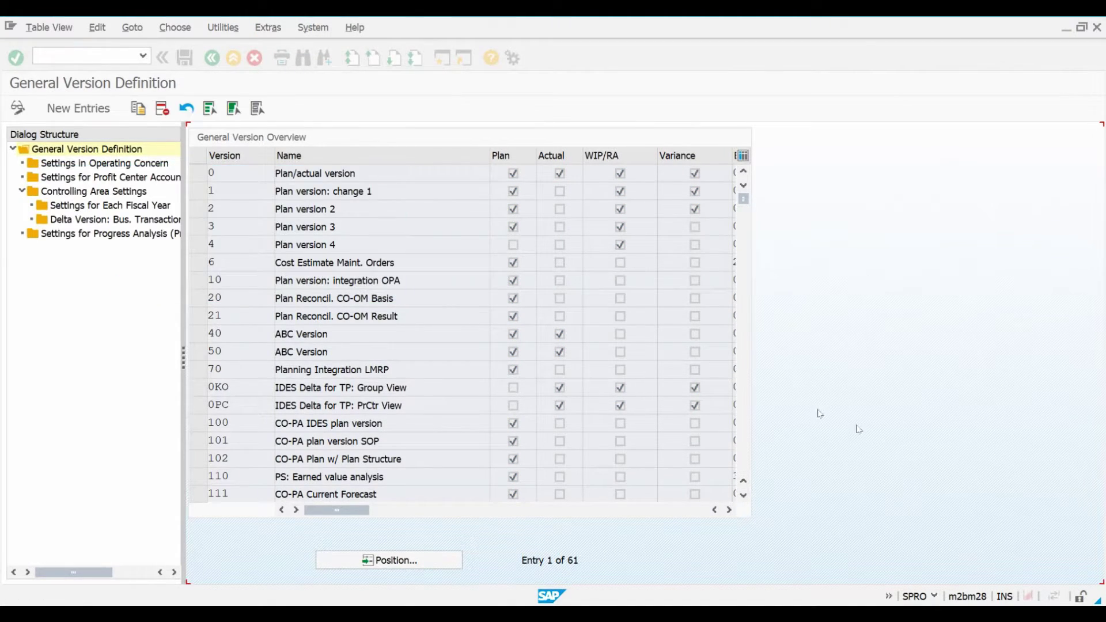
pyautogui.click(740, 449)
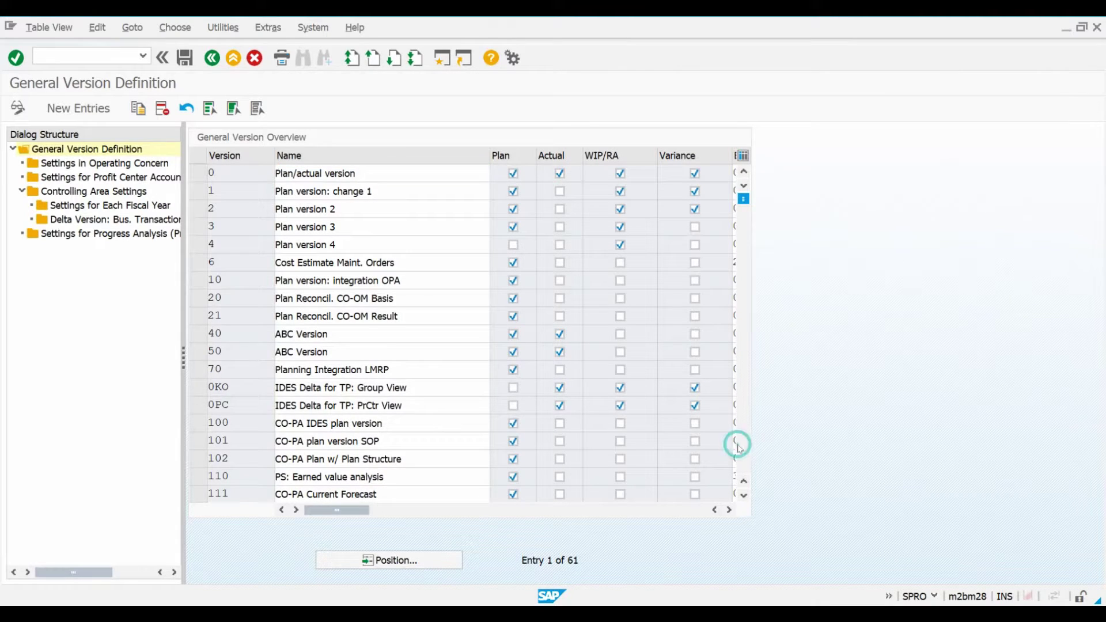
pyautogui.click(742, 448)
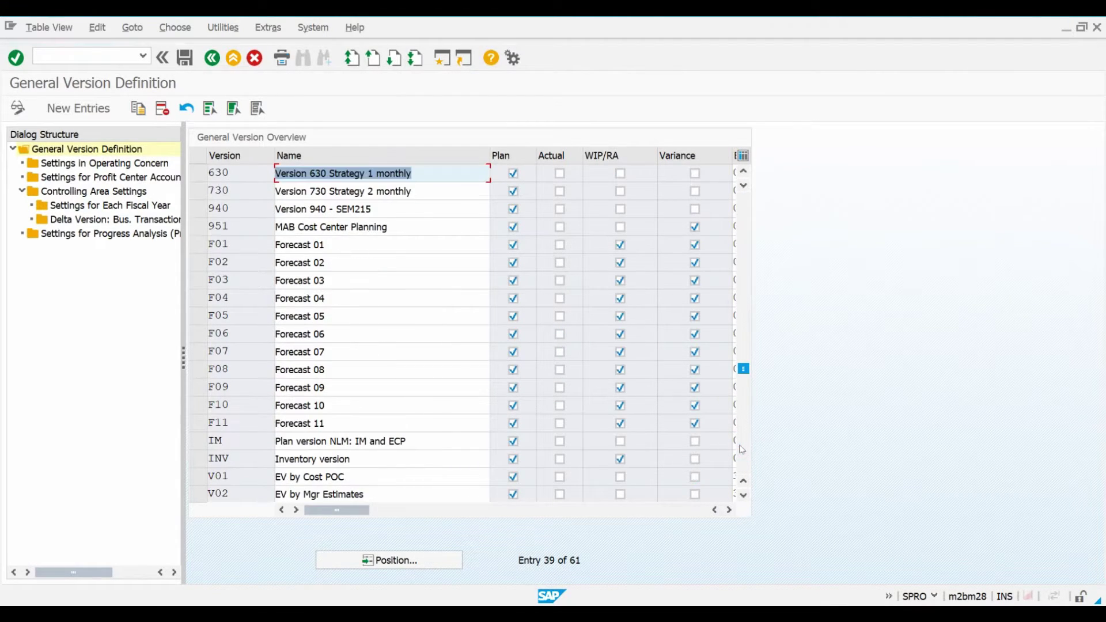
pyautogui.click(740, 447)
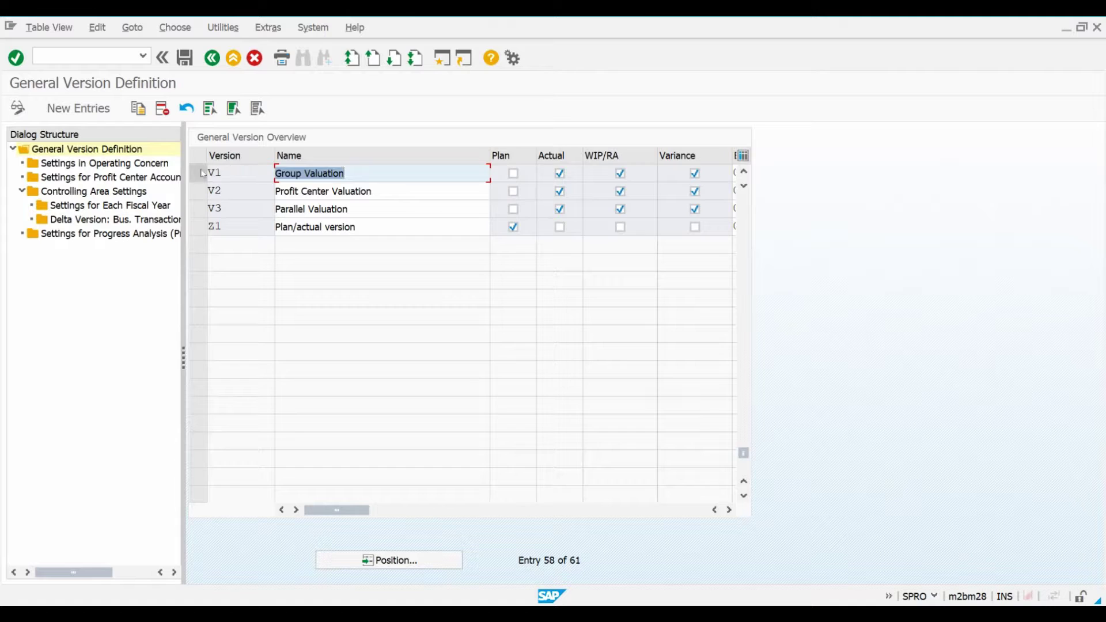
pyautogui.click(199, 172)
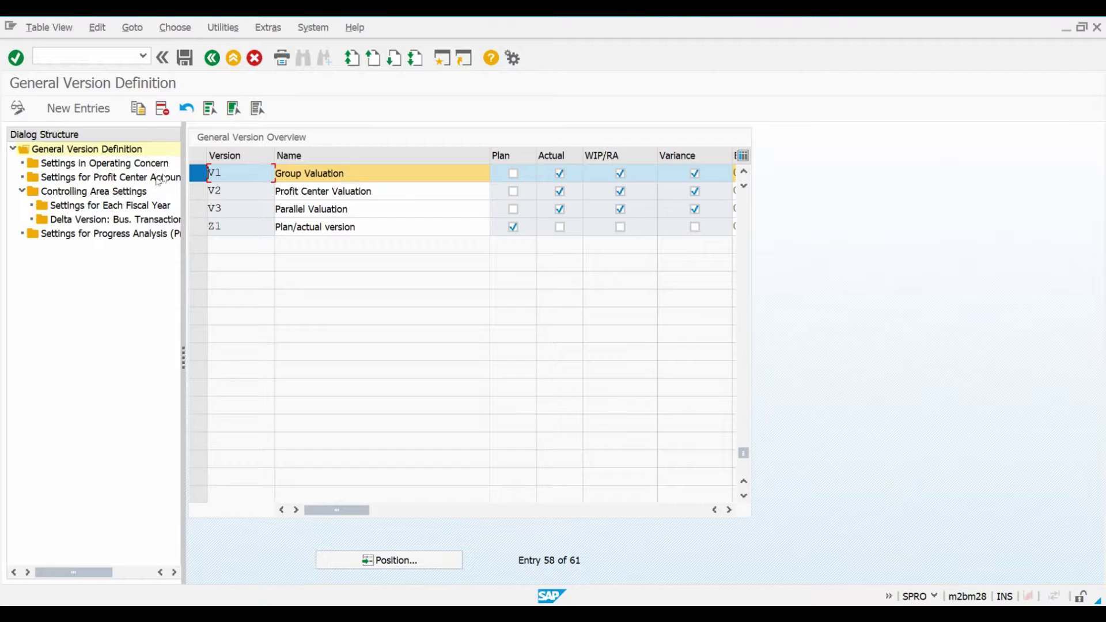
pyautogui.click(132, 192)
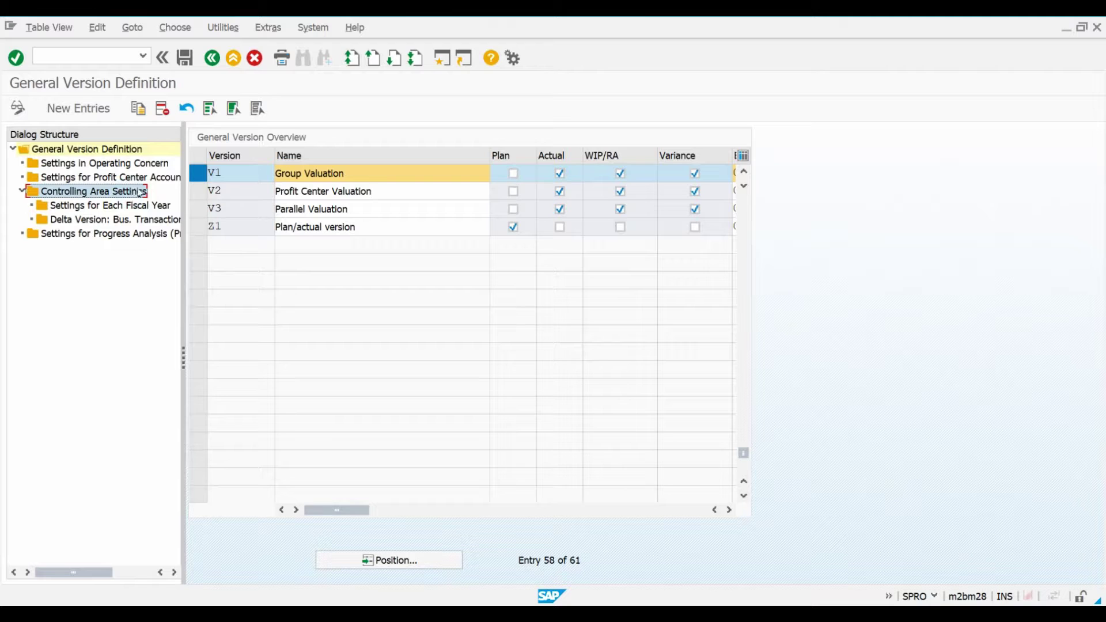
# Step: Open version V1's controlling area 2801 settings and review its multiple valuation check
pyautogui.doubleClick(135, 192)
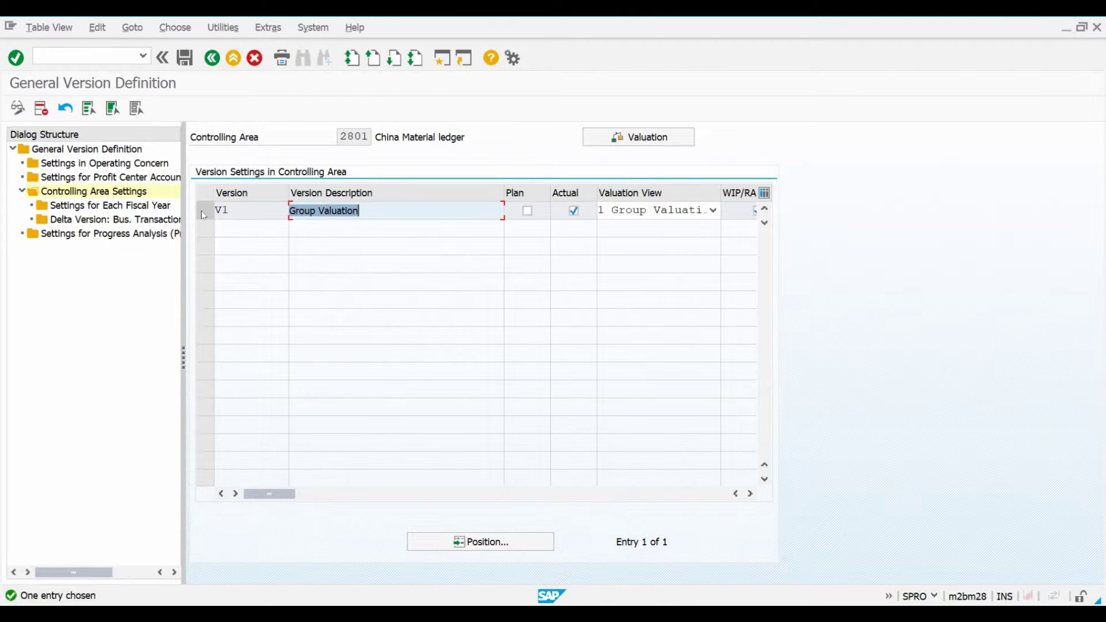
pyautogui.click(203, 215)
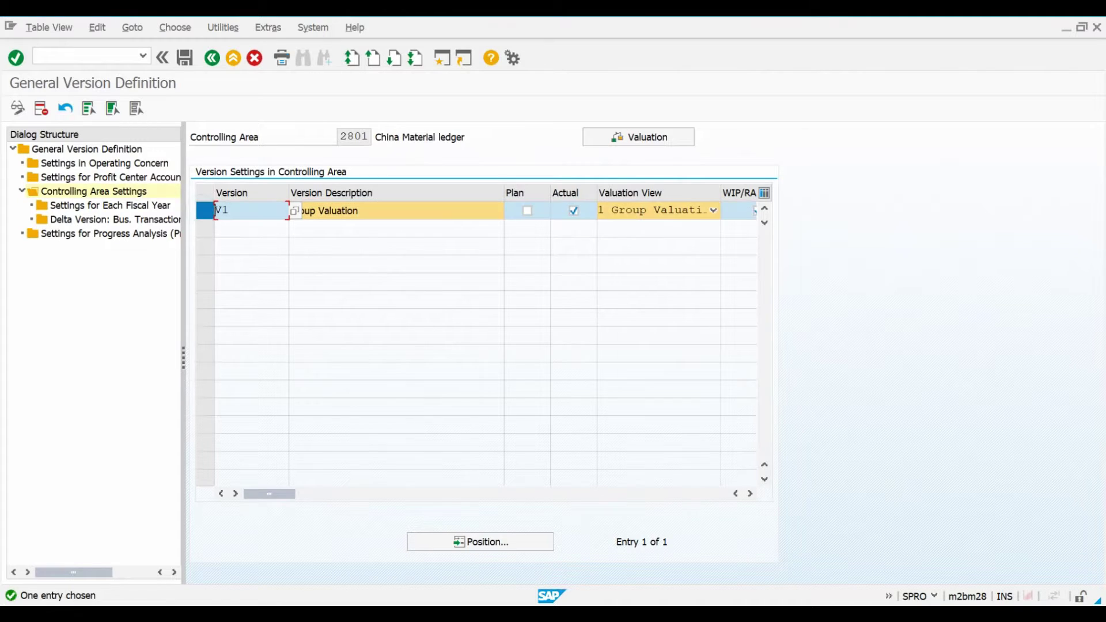
pyautogui.click(662, 142)
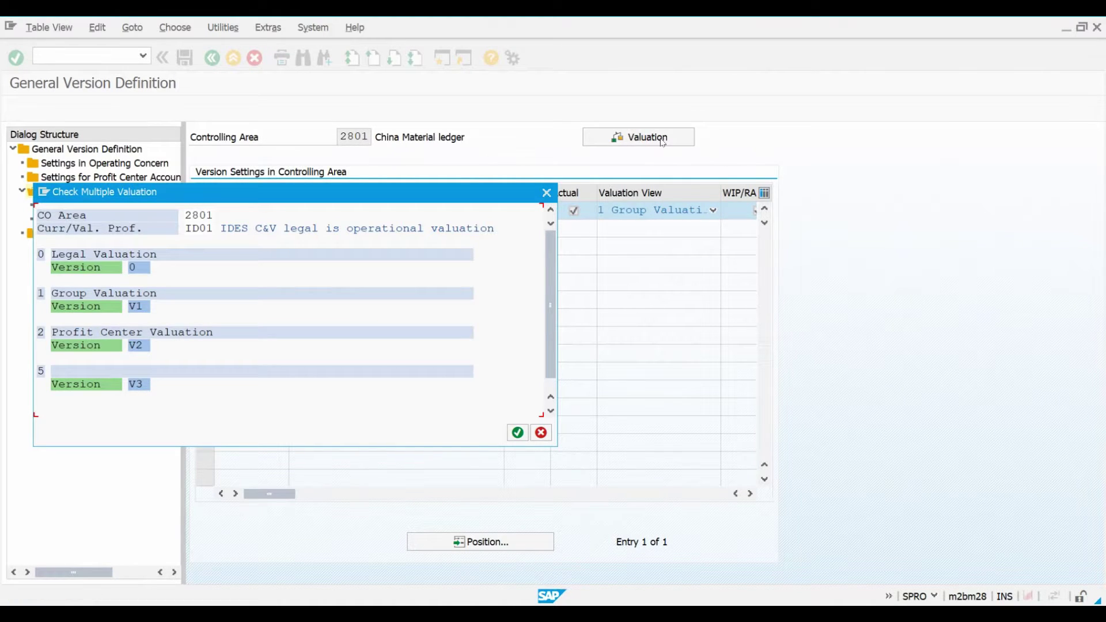
pyautogui.click(517, 432)
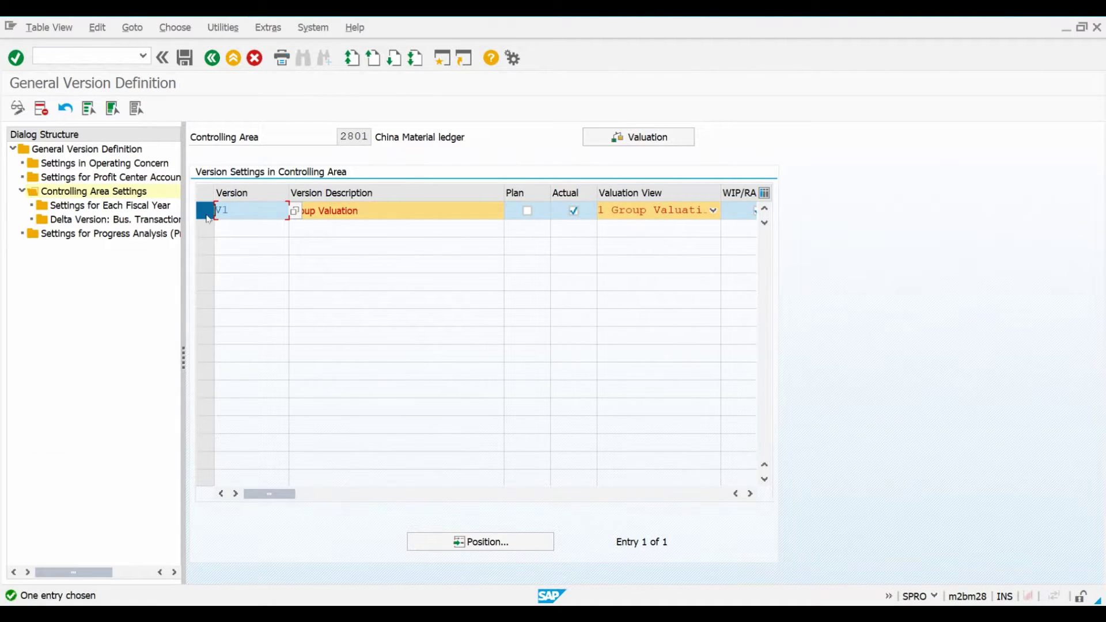
# Step: Review V1's fiscal year 2019 price calculation settings, then go back to the version settings
pyautogui.doubleClick(129, 206)
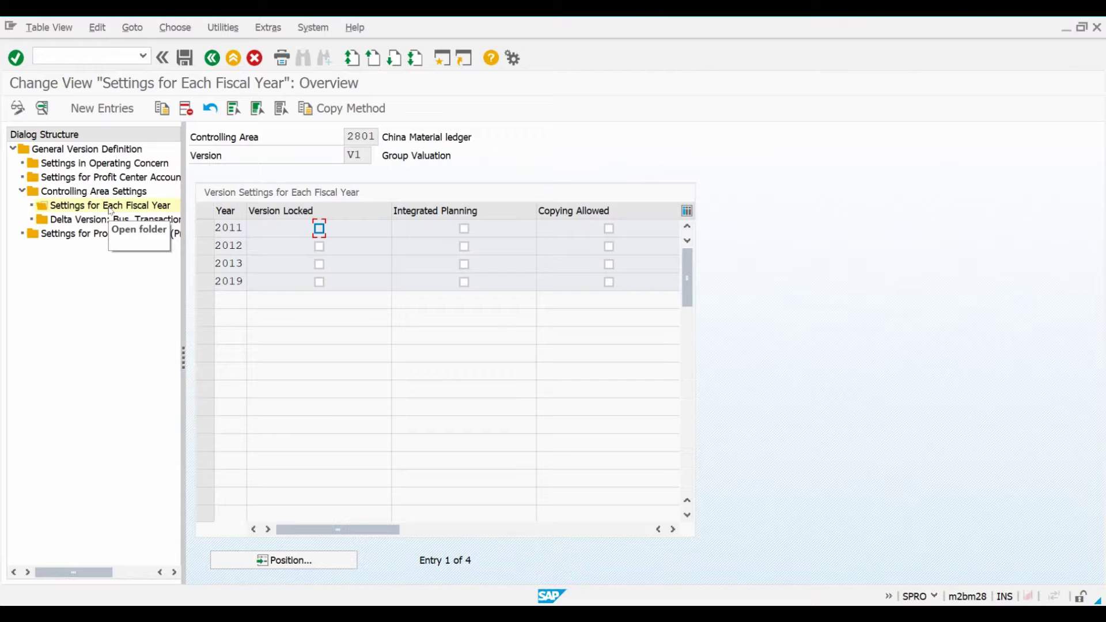
pyautogui.click(205, 284)
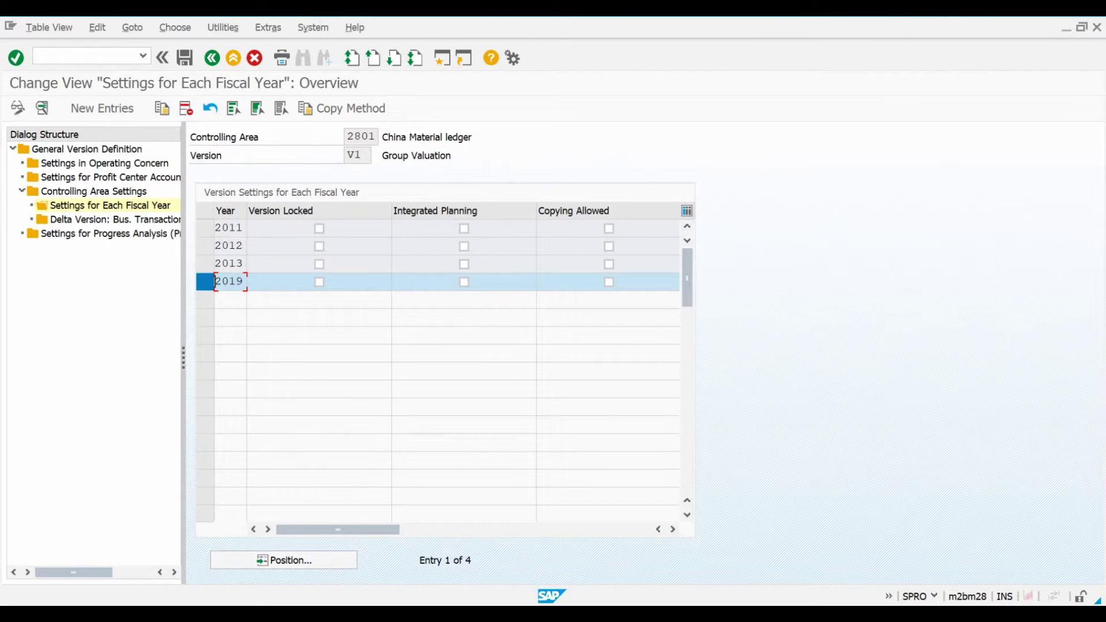
pyautogui.doubleClick(232, 287)
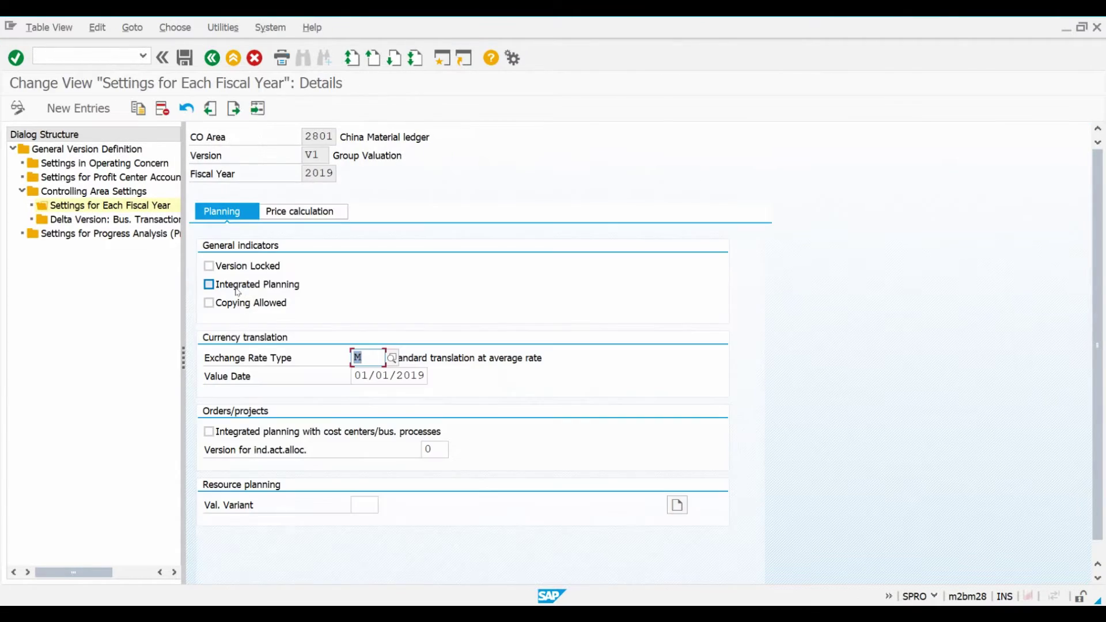
pyautogui.click(314, 213)
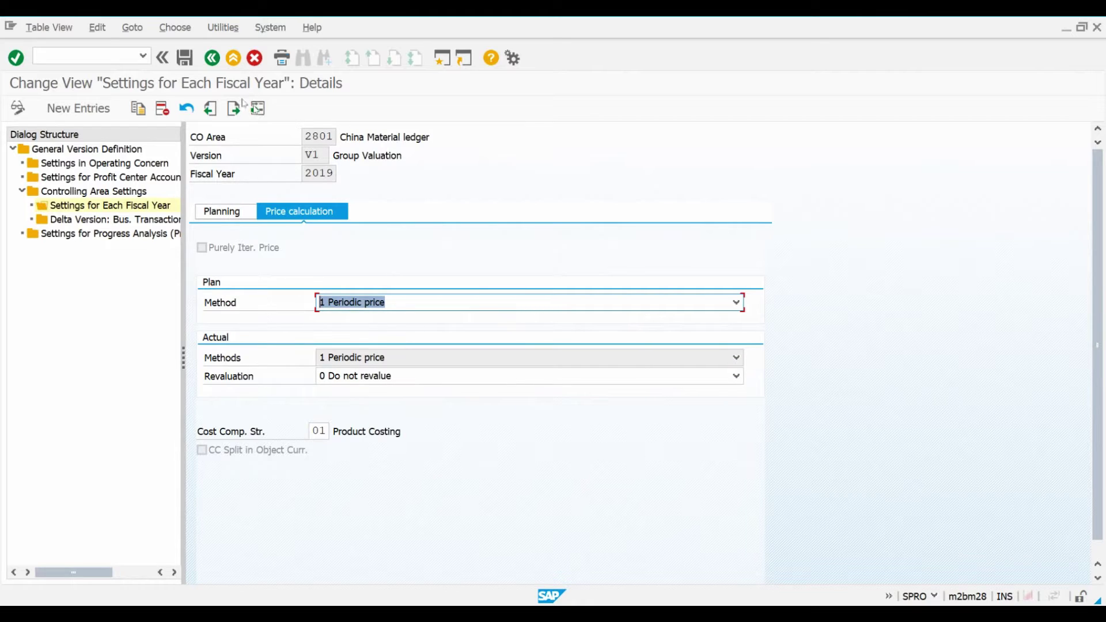
pyautogui.click(211, 58)
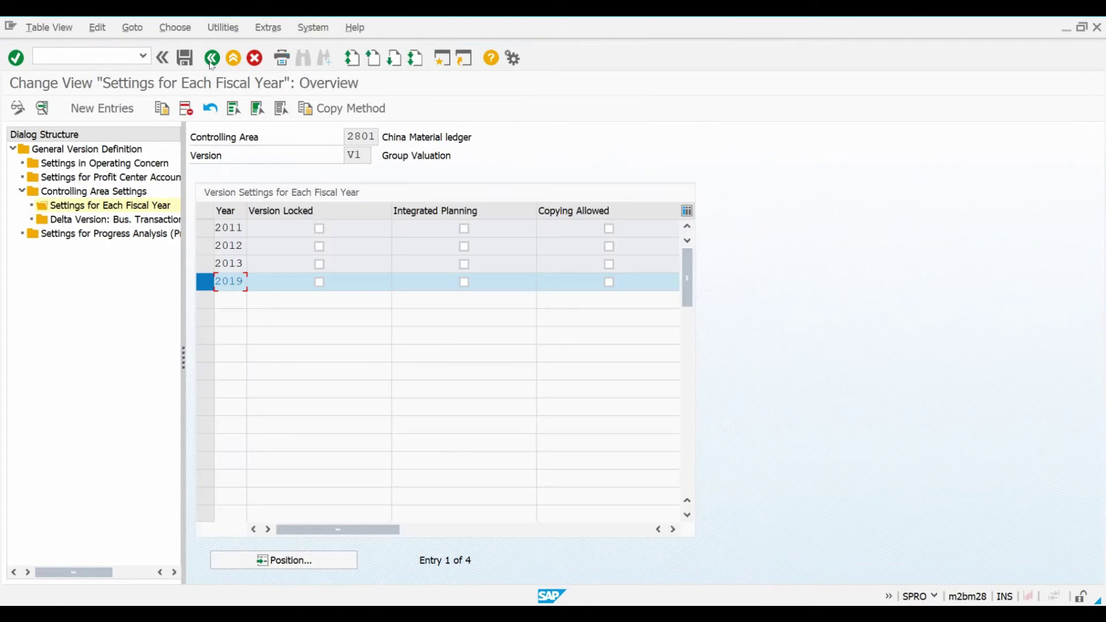
pyautogui.click(212, 58)
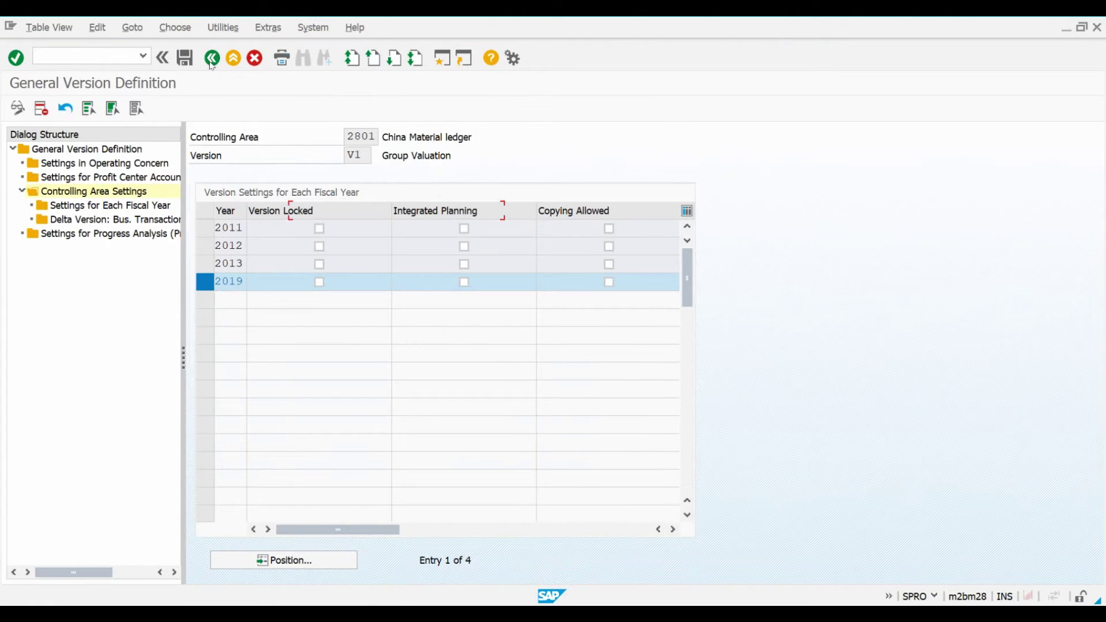
# Step: Open version V2's controlling area settings for fiscal year 2019
pyautogui.click(219, 59)
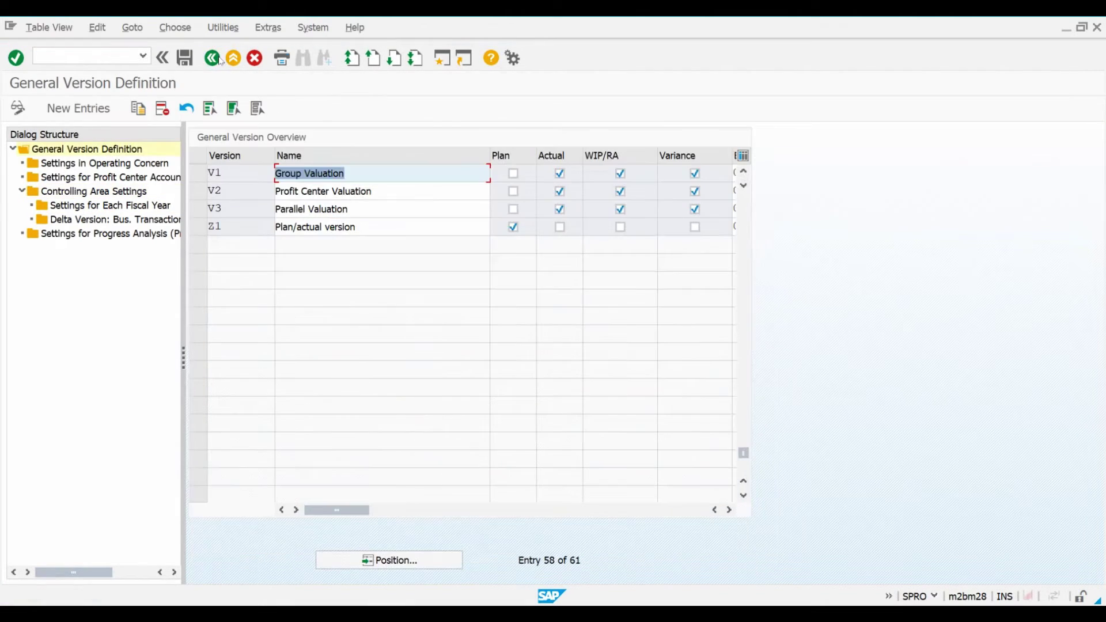
pyautogui.click(198, 191)
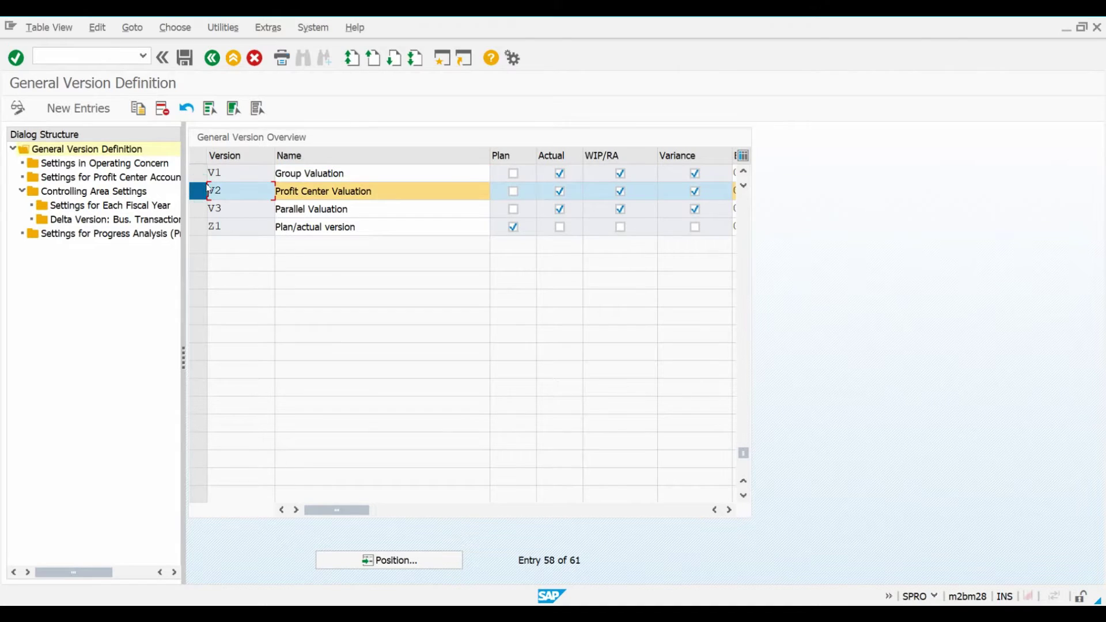
pyautogui.click(120, 192)
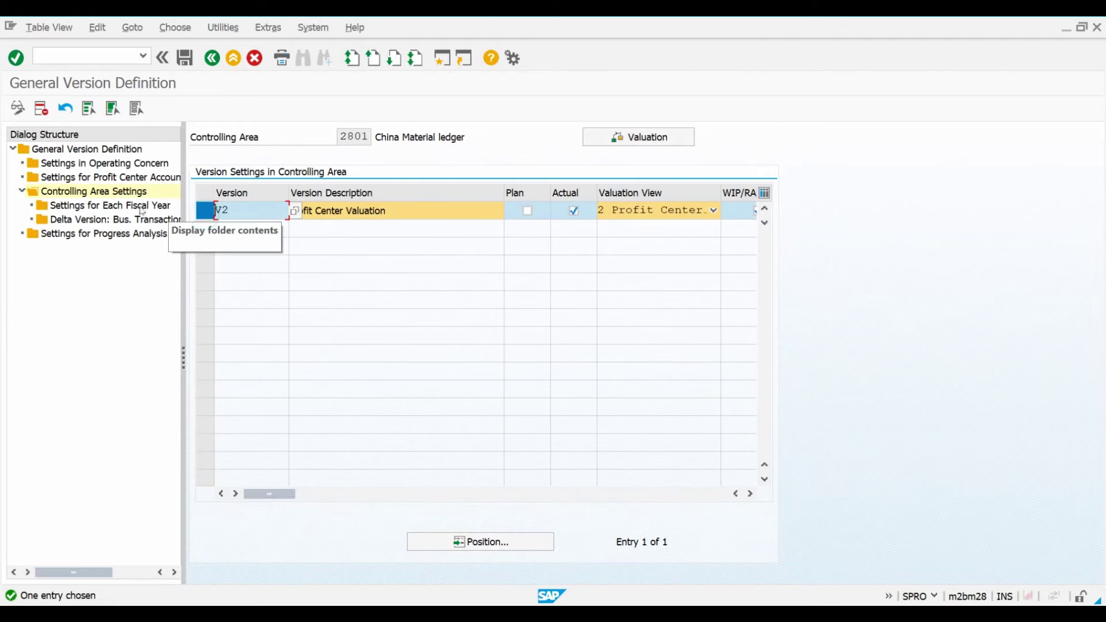
pyautogui.click(142, 207)
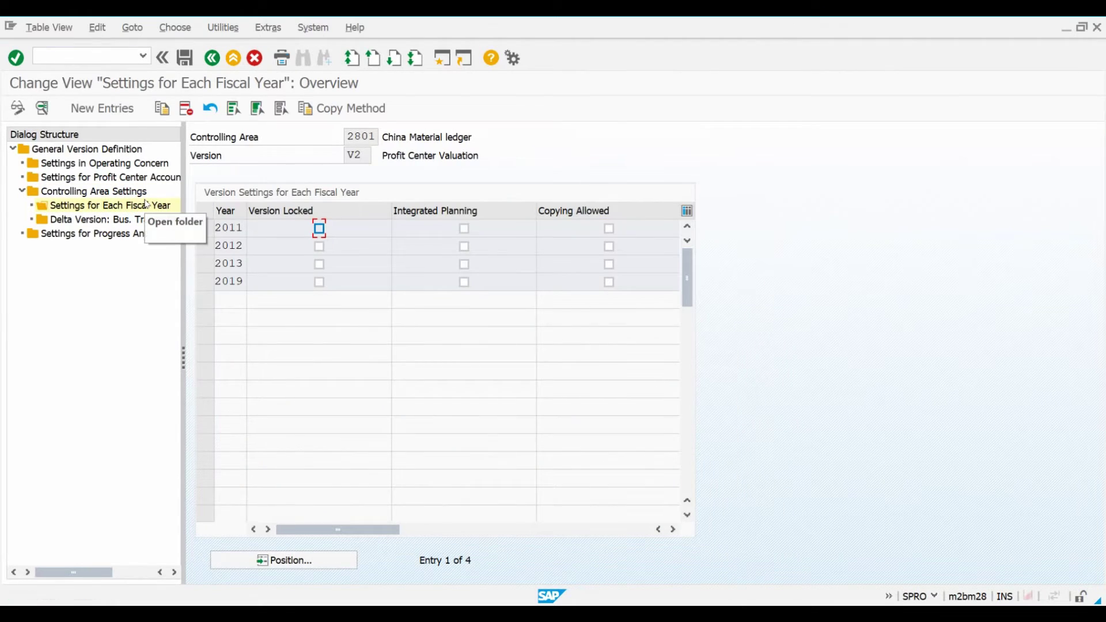
pyautogui.click(205, 282)
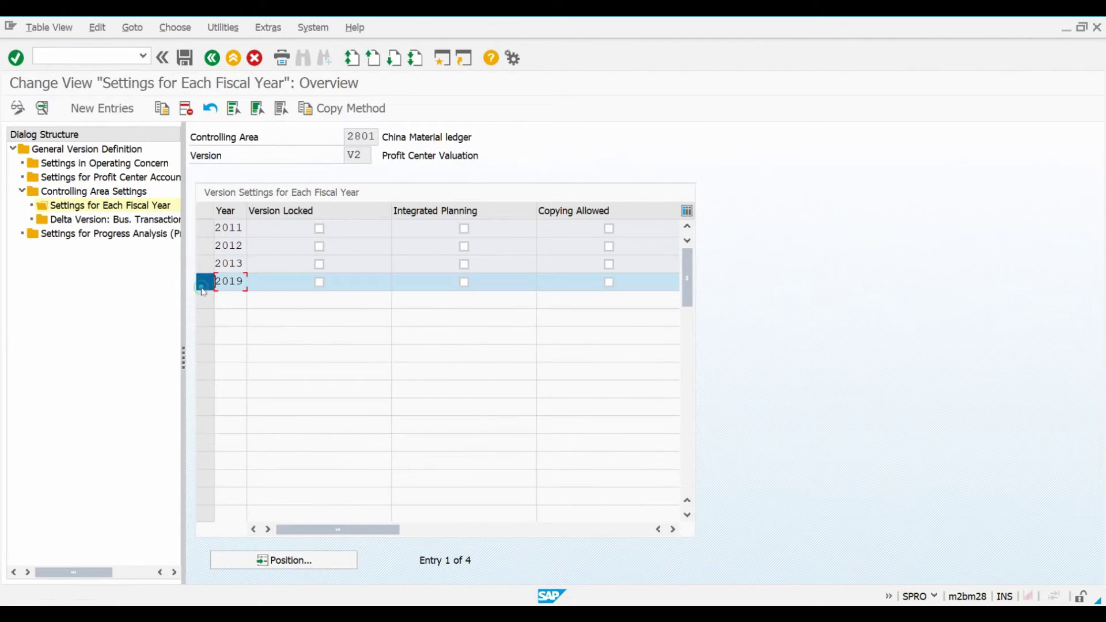
pyautogui.doubleClick(228, 282)
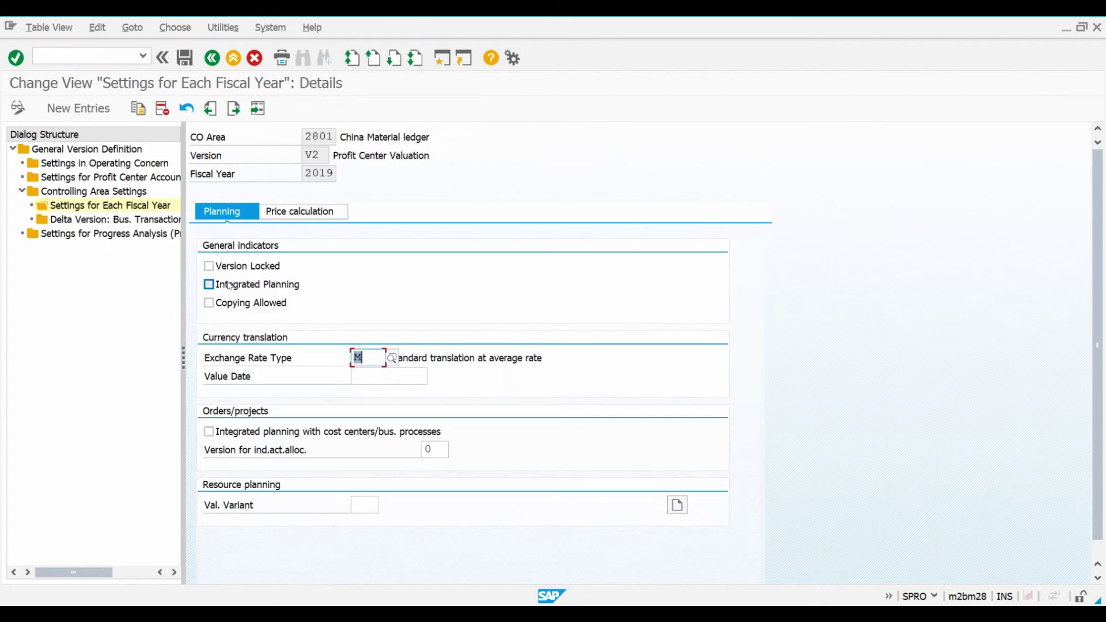
# Step: Check V2's 2019 price calculation with cost component structure 01, then back to the version overview
pyautogui.click(310, 212)
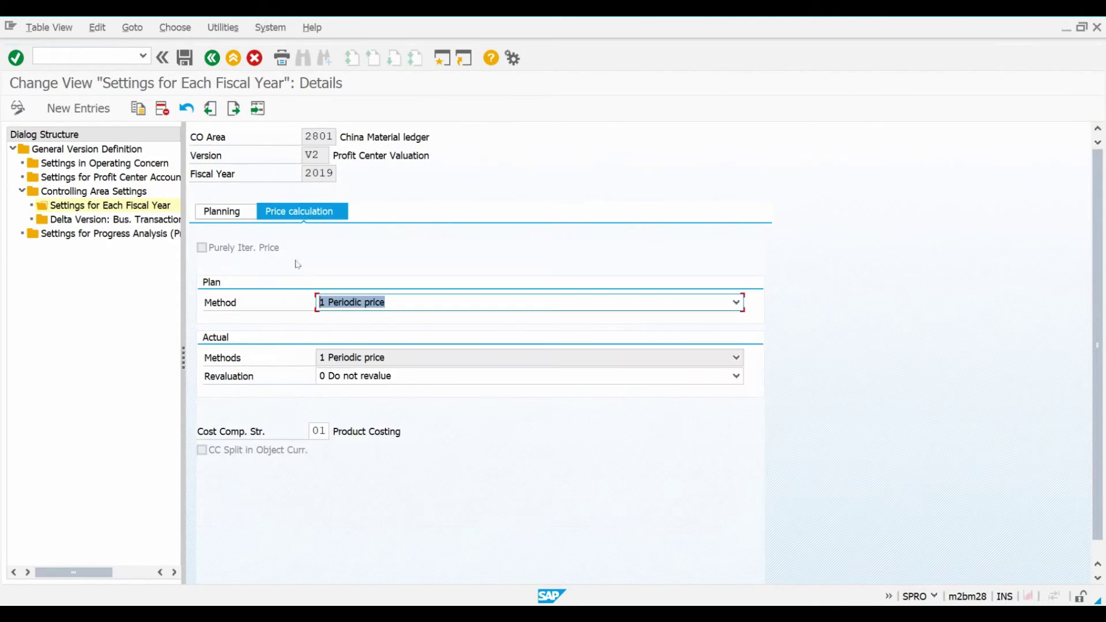
pyautogui.click(315, 431)
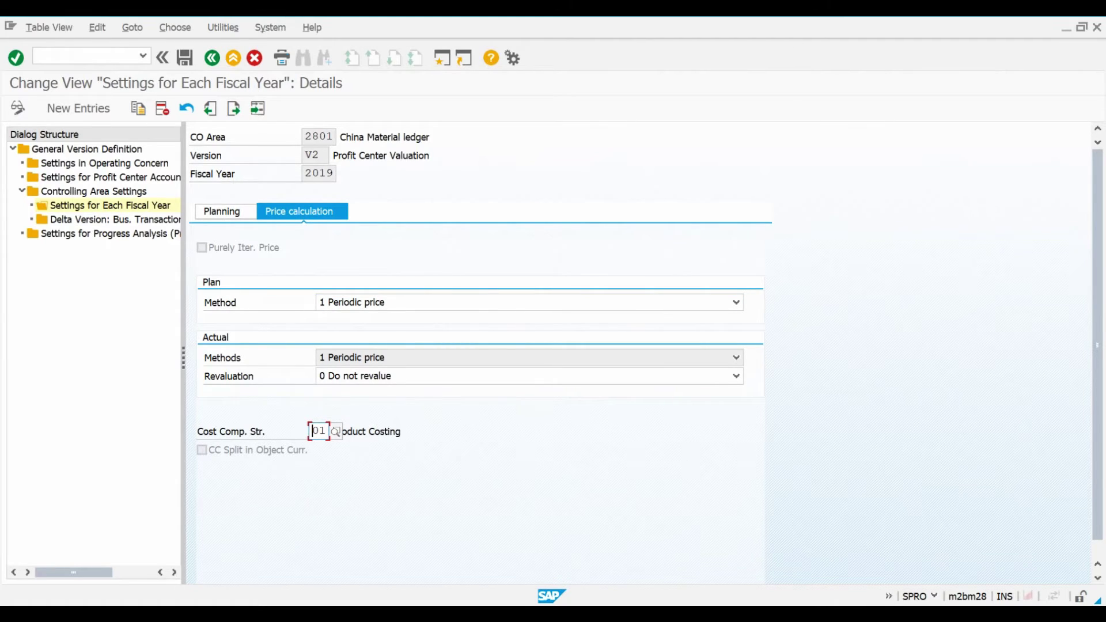
pyautogui.click(212, 58)
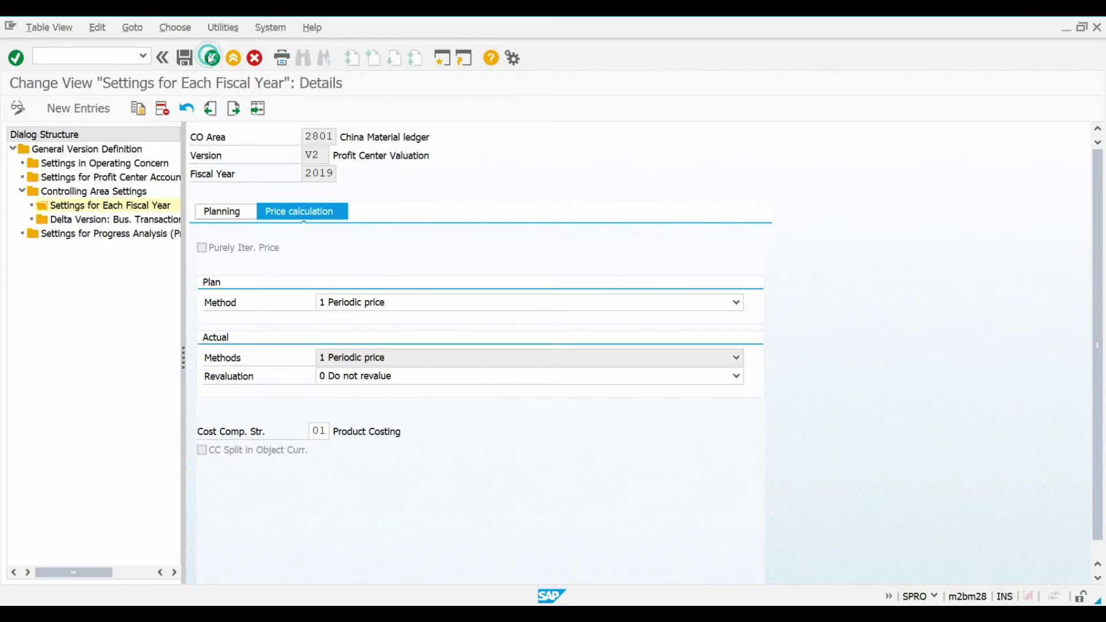
pyautogui.click(212, 57)
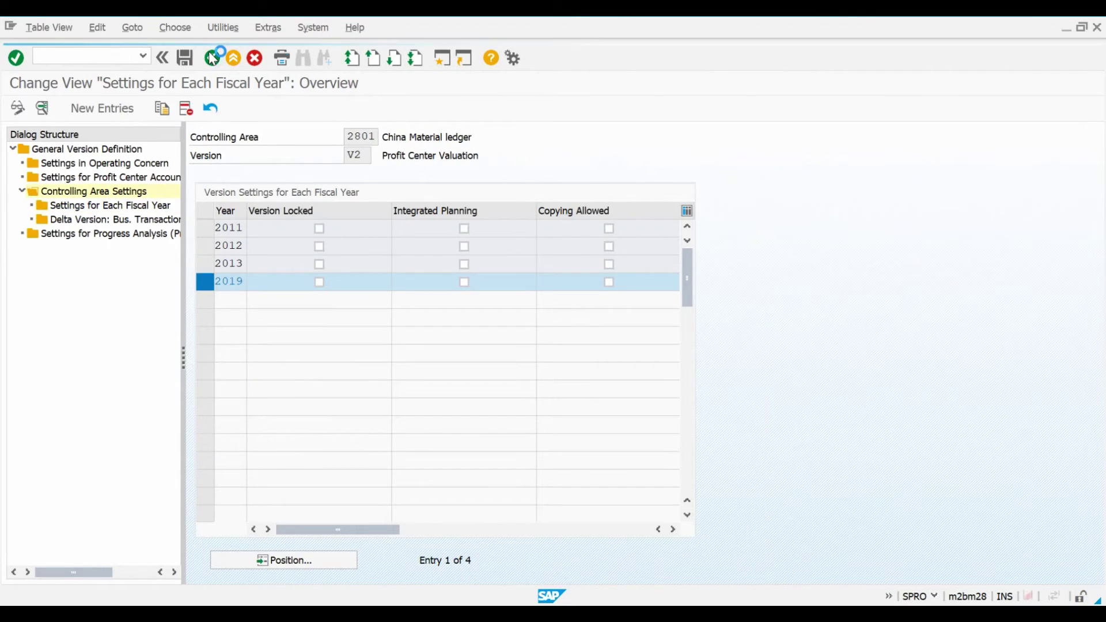
pyautogui.click(212, 58)
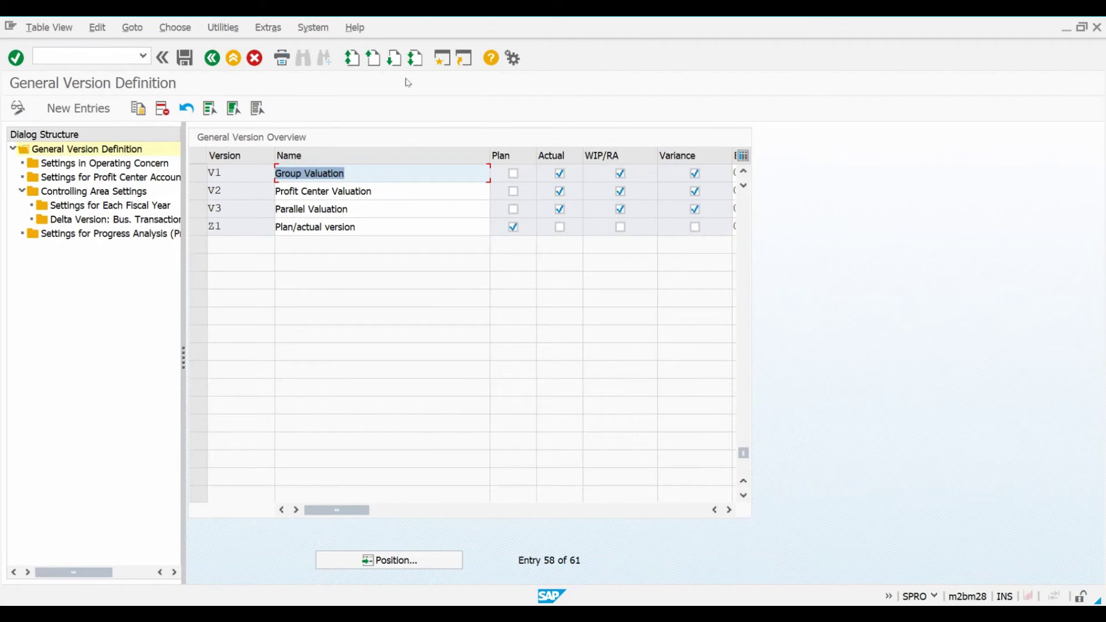
# Step: Run /nOKYW and page down to the company code 2820 entries
pyautogui.click(113, 56)
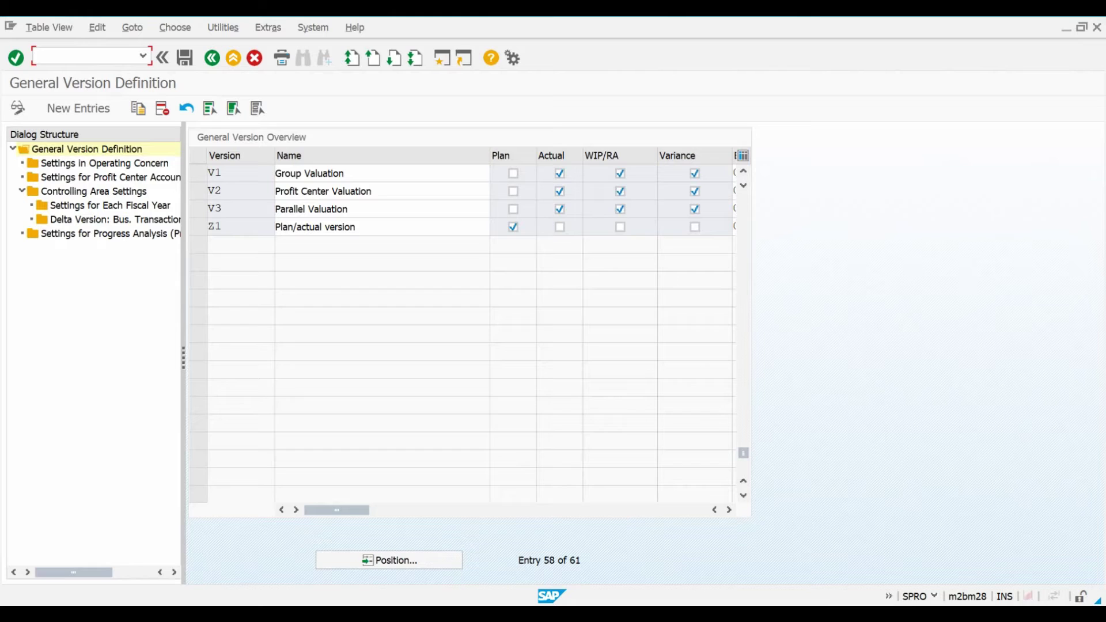
pyautogui.write('/nokyw')
pyautogui.press('Return')
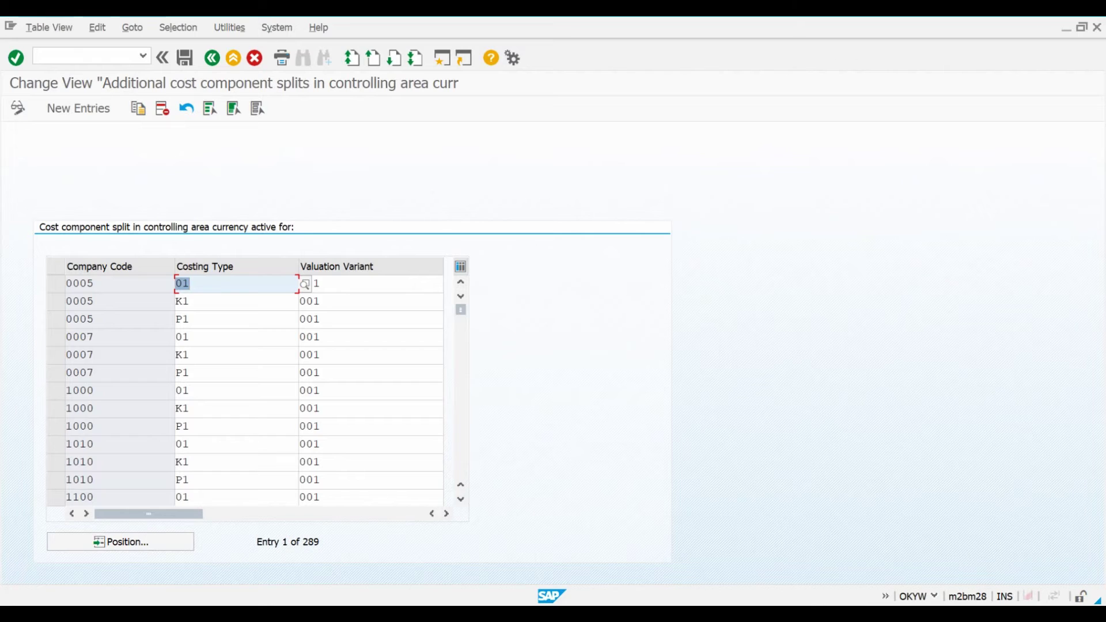
pyautogui.click(461, 455)
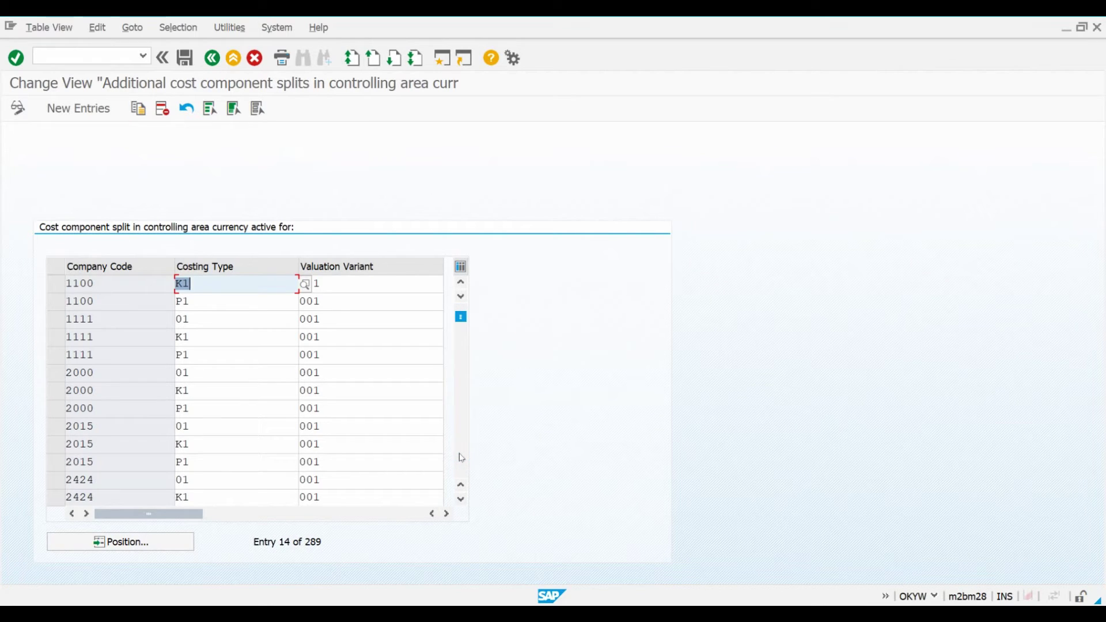
pyautogui.click(461, 457)
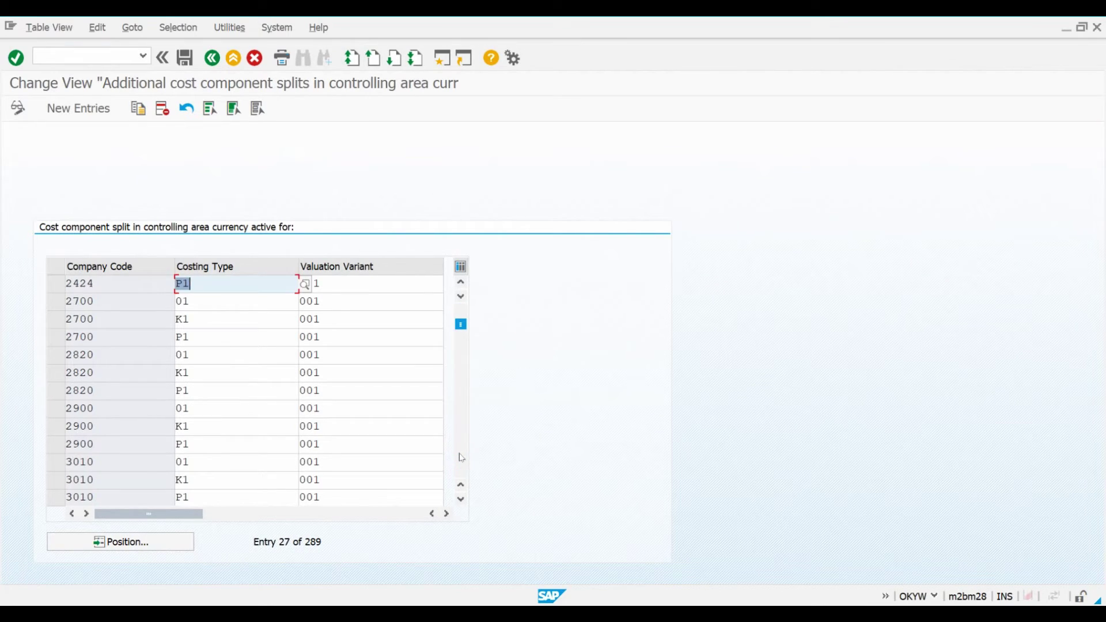
# Step: Select the three company code 2820 rows for costing types 01, K1 and P1
pyautogui.click(53, 360)
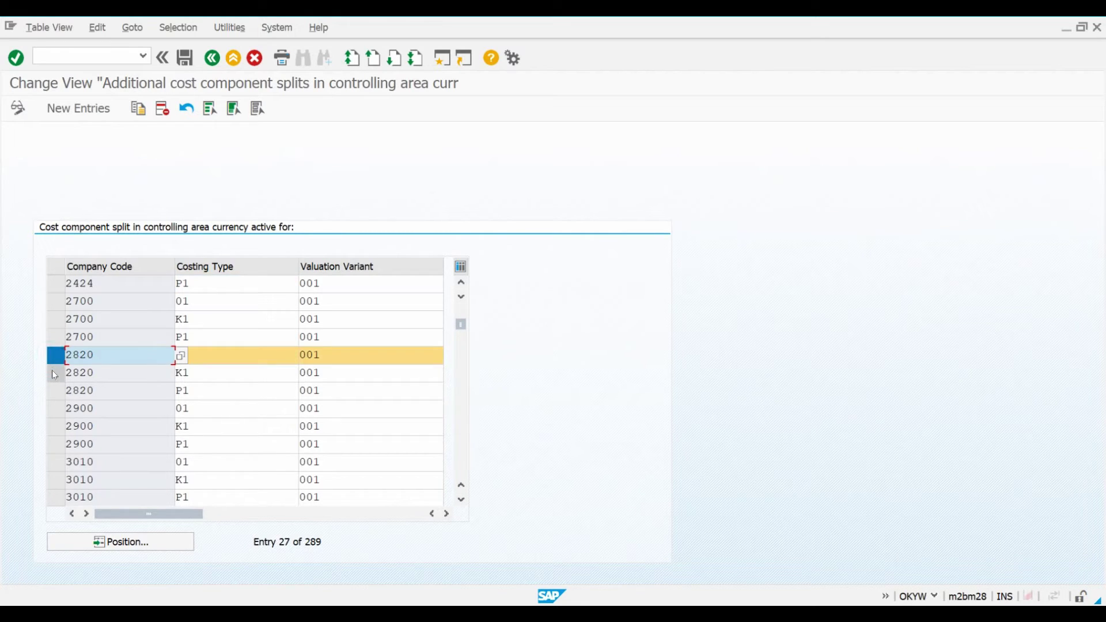
pyautogui.click(54, 373)
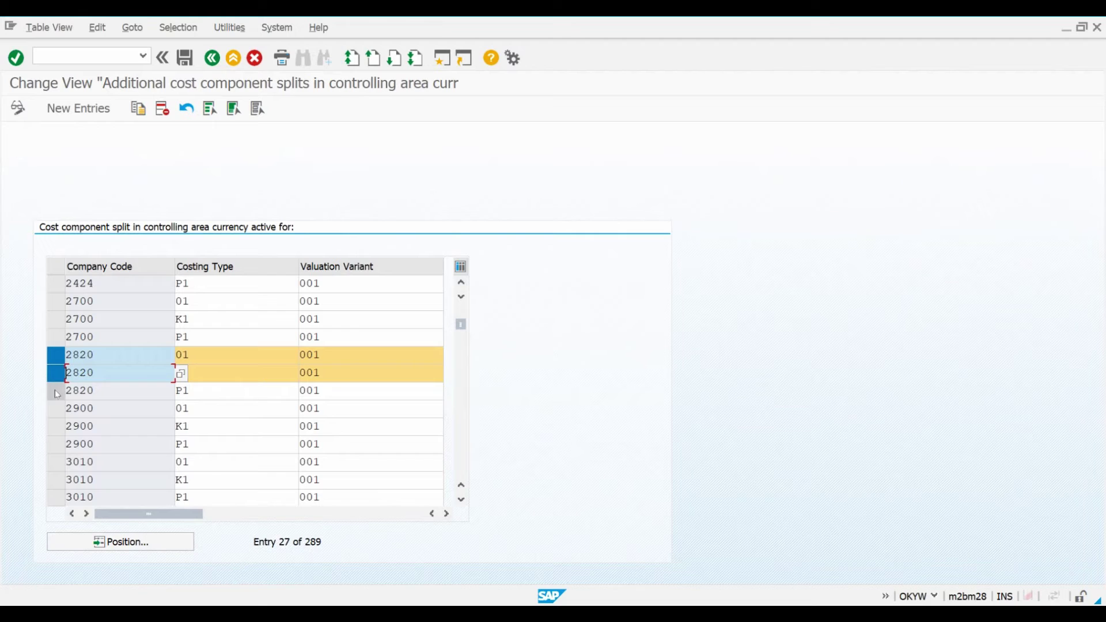
pyautogui.click(55, 390)
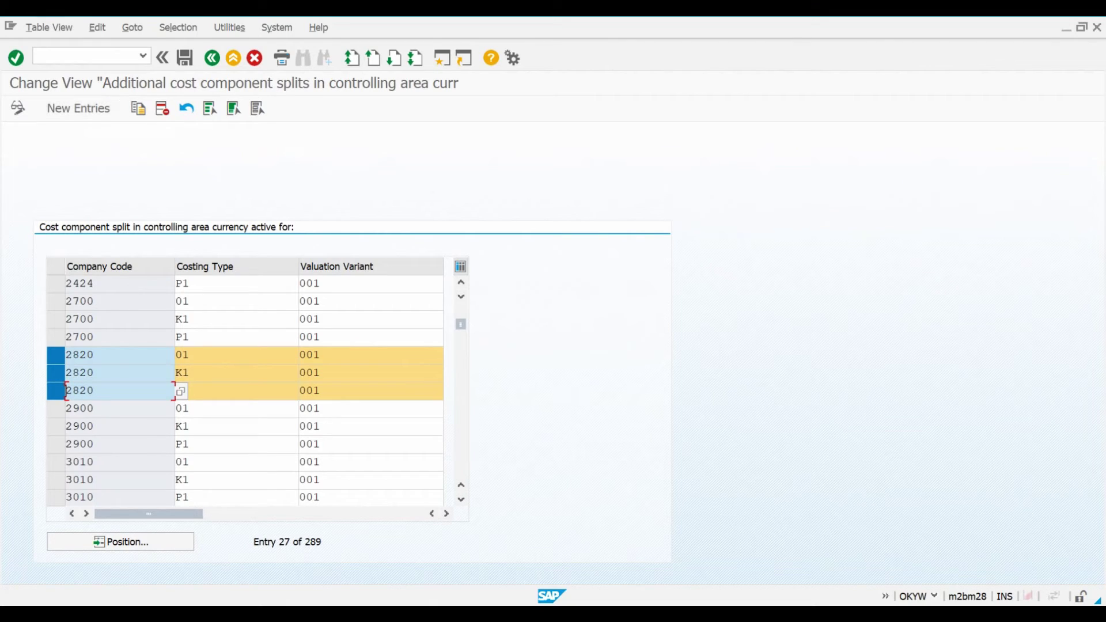
pyautogui.click(117, 357)
pyautogui.click(212, 357)
pyautogui.write('01')
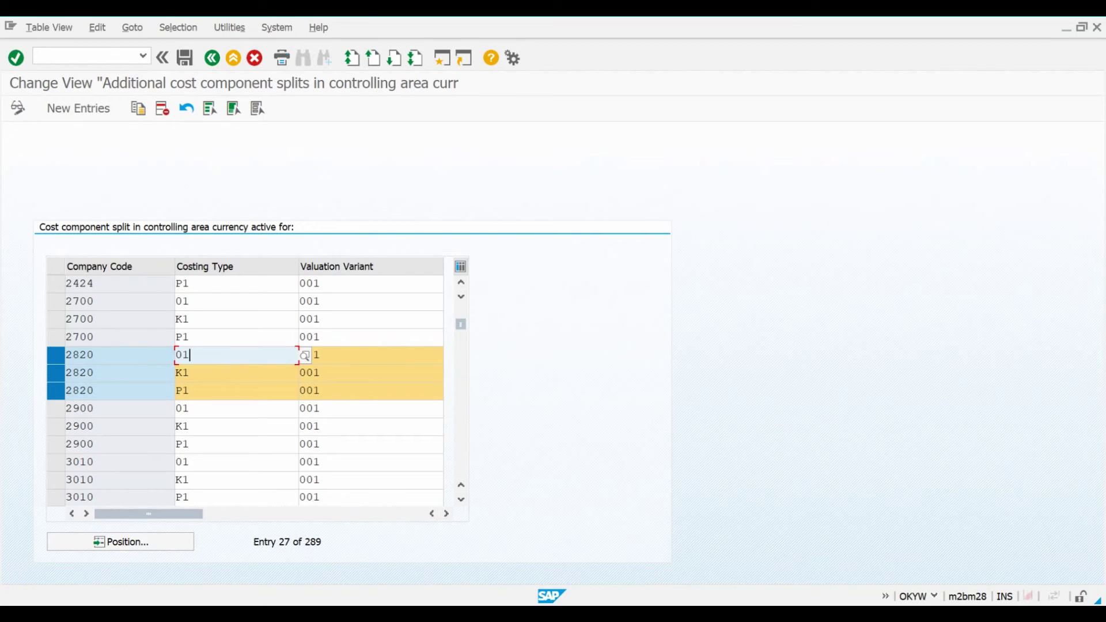